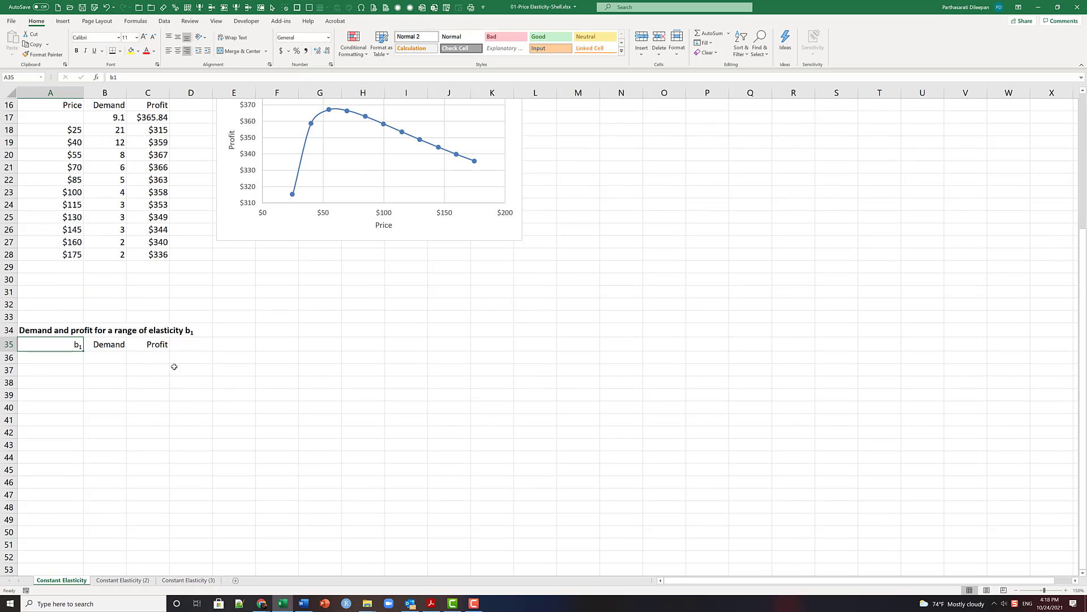
# - Enter -0.7 in cell A37 as the first elasticity value of the b1 table
pyautogui.scroll(3, 69, 371)
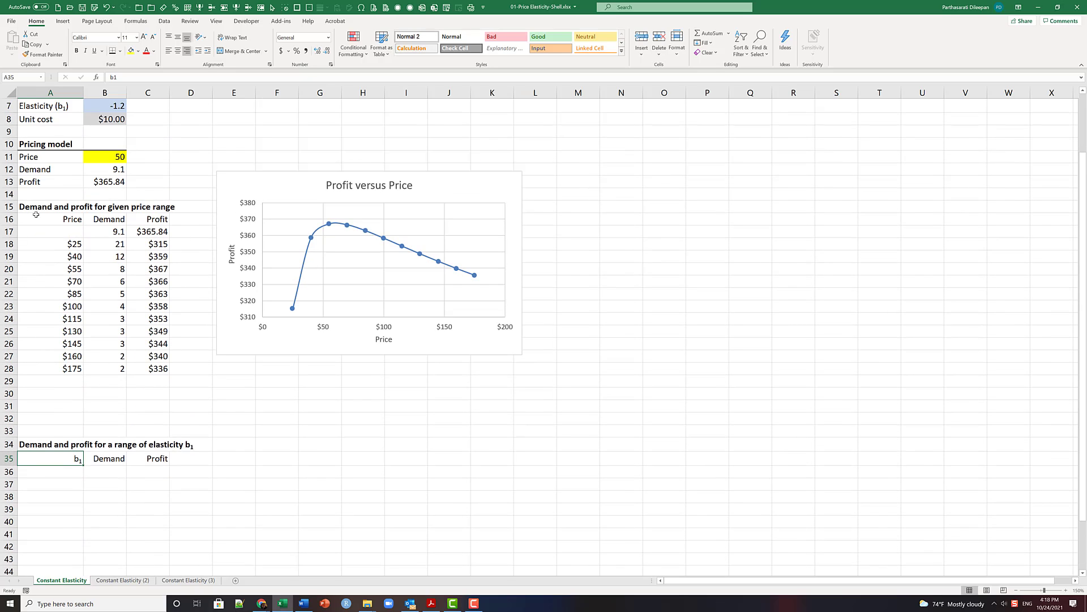
pyautogui.scroll(-1, 93, 384)
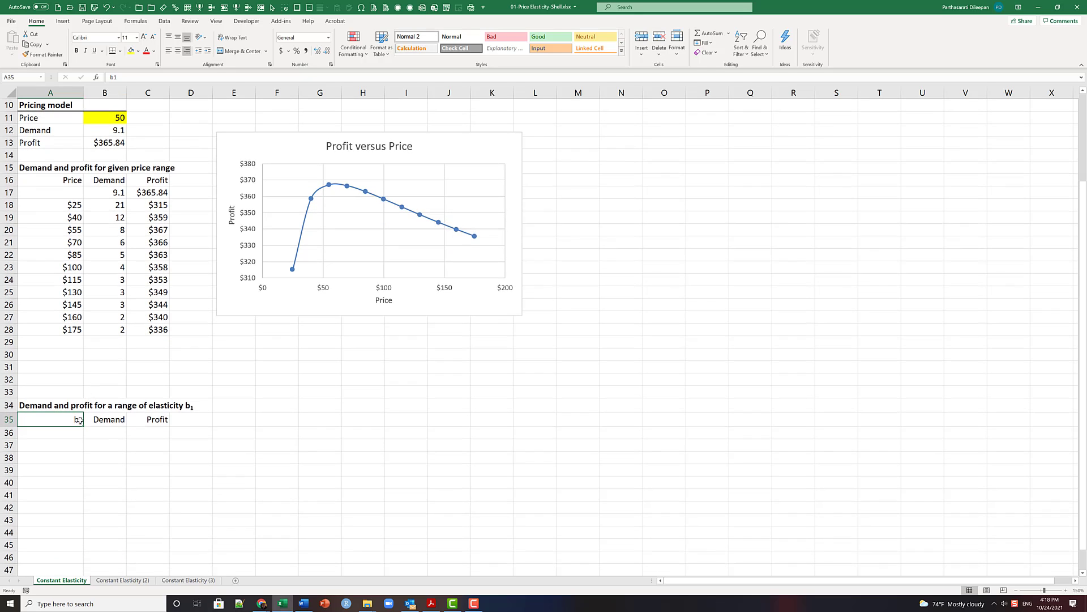
pyautogui.click(71, 444)
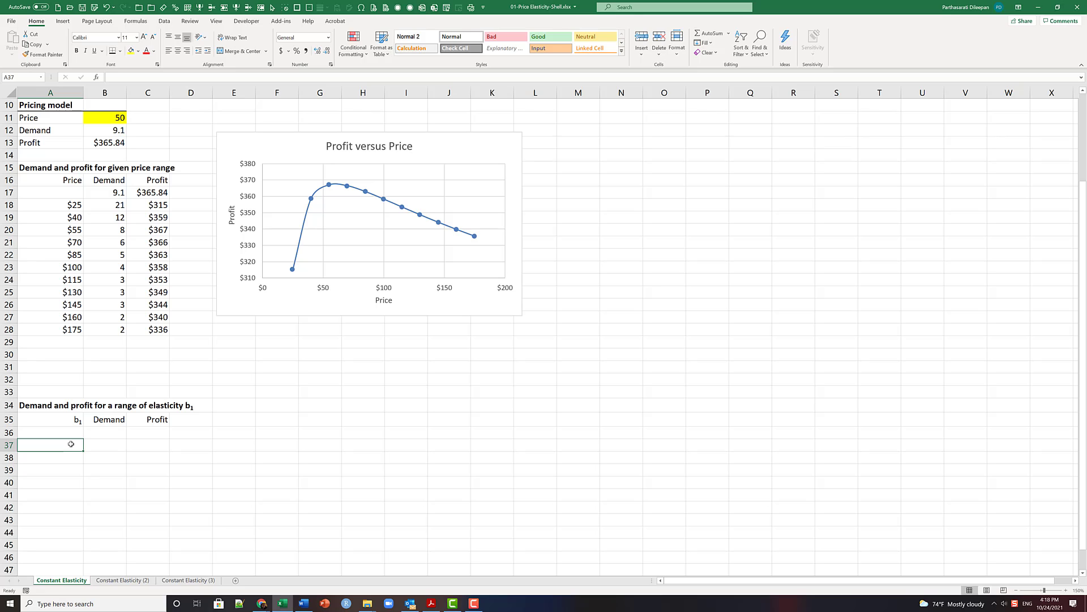
pyautogui.write('-0')
pyautogui.write('.7')
pyautogui.press('Return')
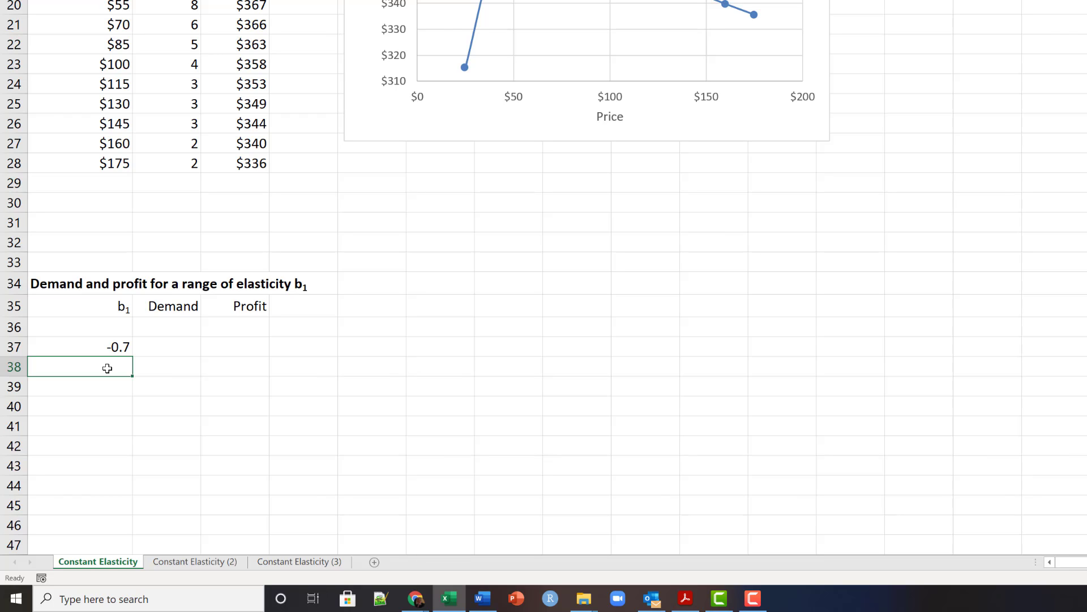
# - Enter the formula =A37-.1 in cell A38 to step the elasticity down by 0.1
pyautogui.write('=')
pyautogui.press('Up')
pyautogui.write('-')
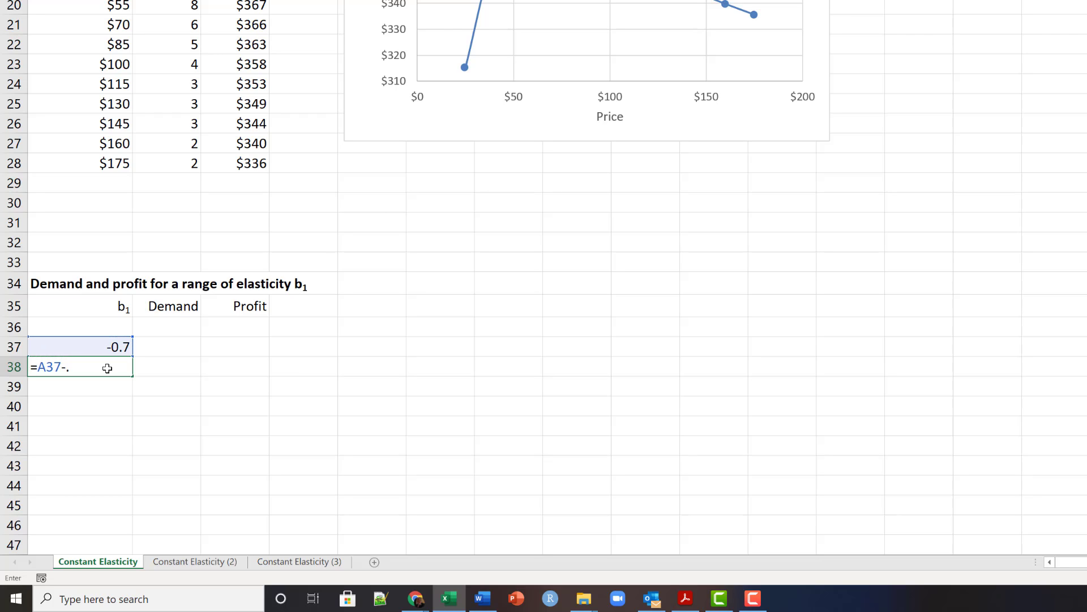
pyautogui.write('.1')
pyautogui.press('Return')
# - Copy the A38 formula down through A45 to reach -1.5, and format A37:A45 as numbers with two decimals
pyautogui.click(105, 363)
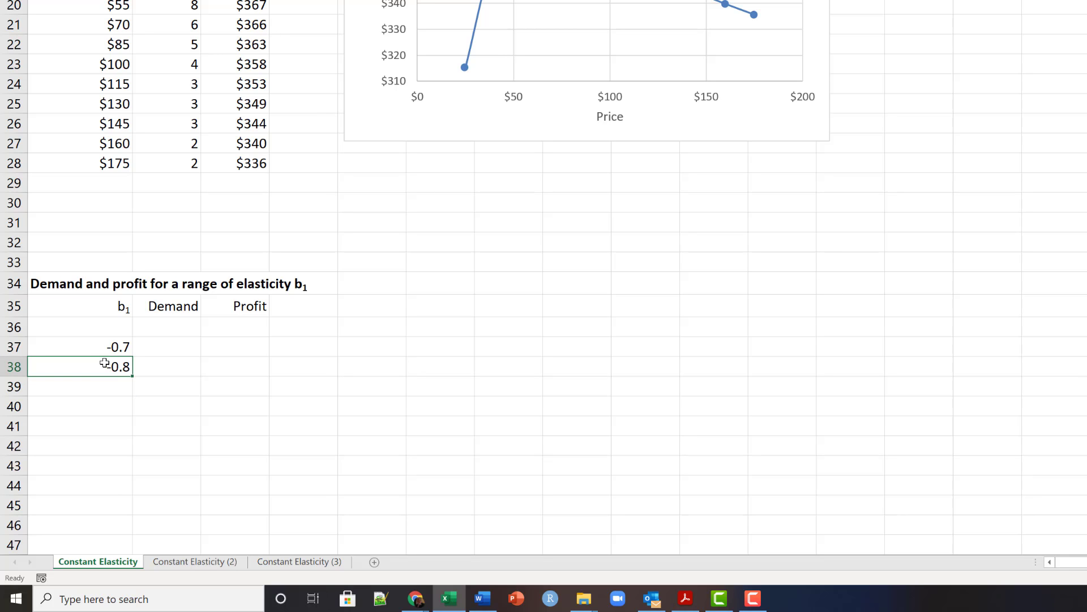
pyautogui.moveTo(131, 376); pyautogui.dragTo(129, 465)
pyautogui.scroll(1, 175, 433)
pyautogui.scroll(2, 175, 433)
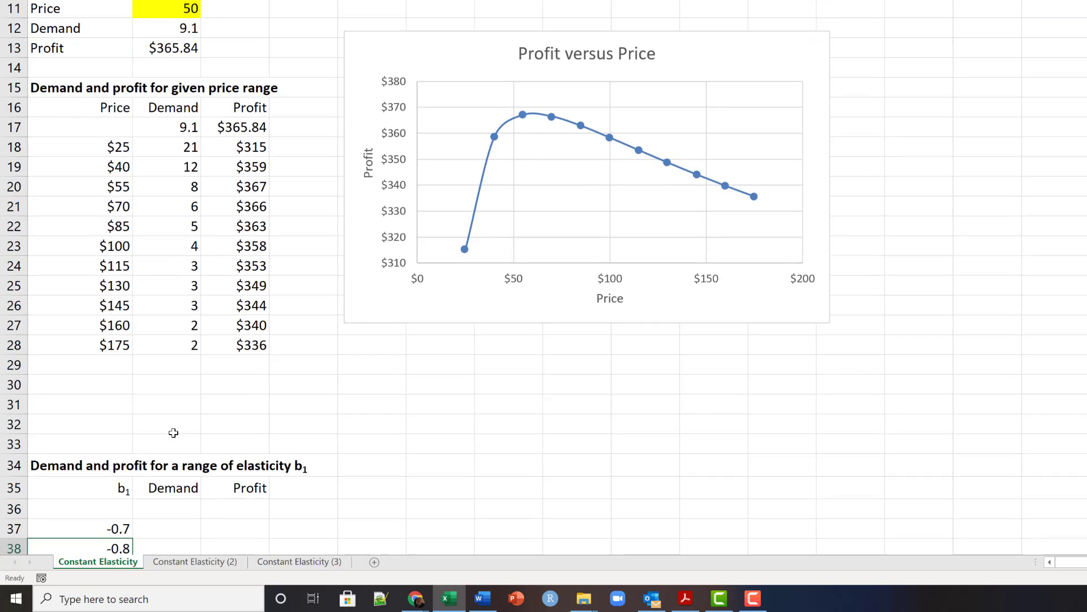
pyautogui.scroll(-3, 174, 431)
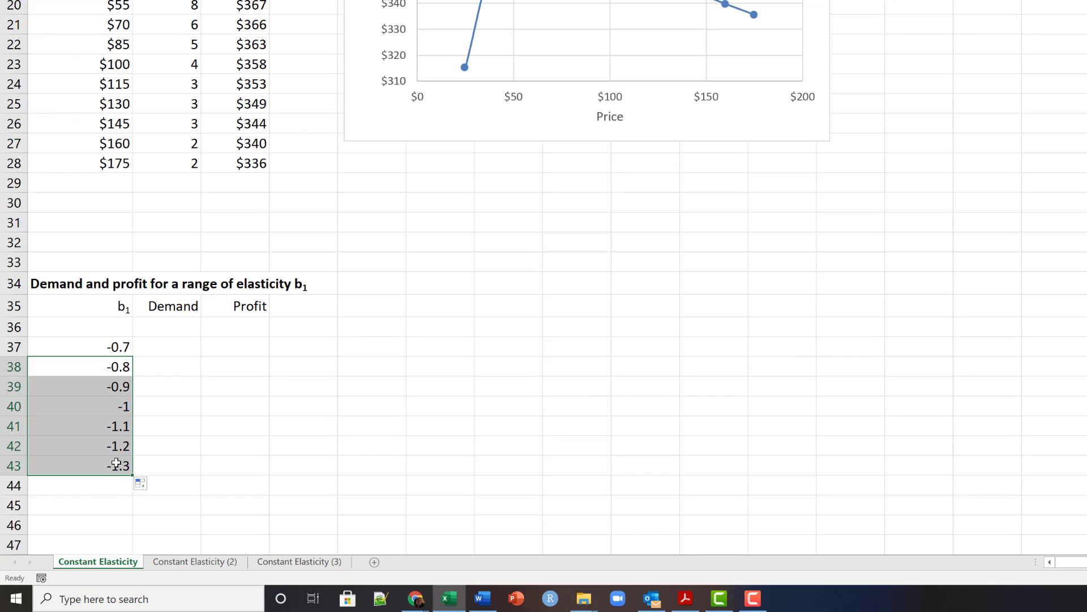
pyautogui.moveTo(133, 475); pyautogui.dragTo(134, 519)
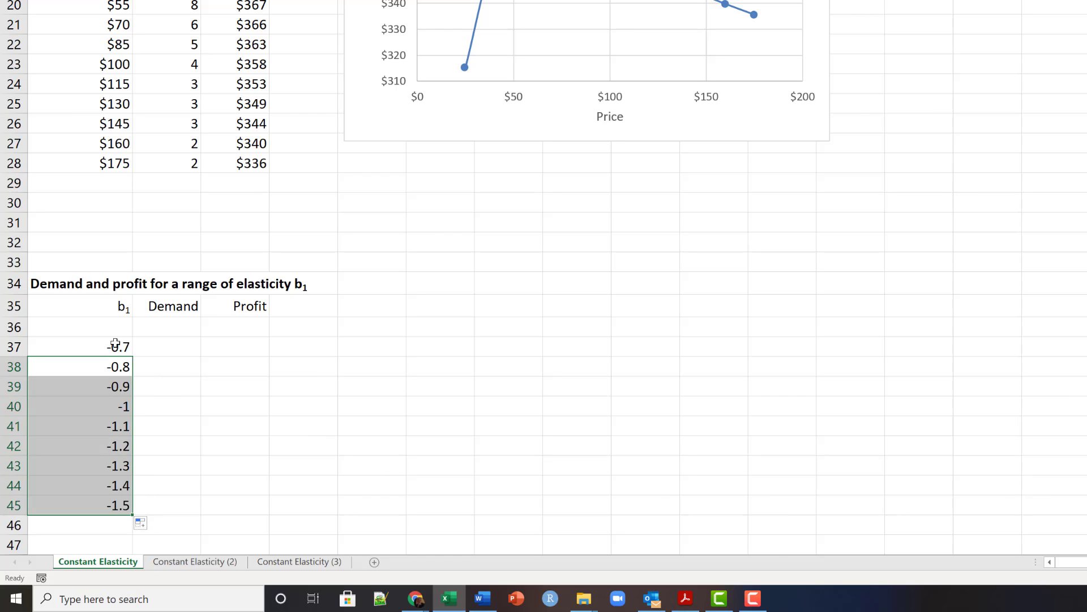
pyautogui.moveTo(115, 344); pyautogui.dragTo(89, 506)
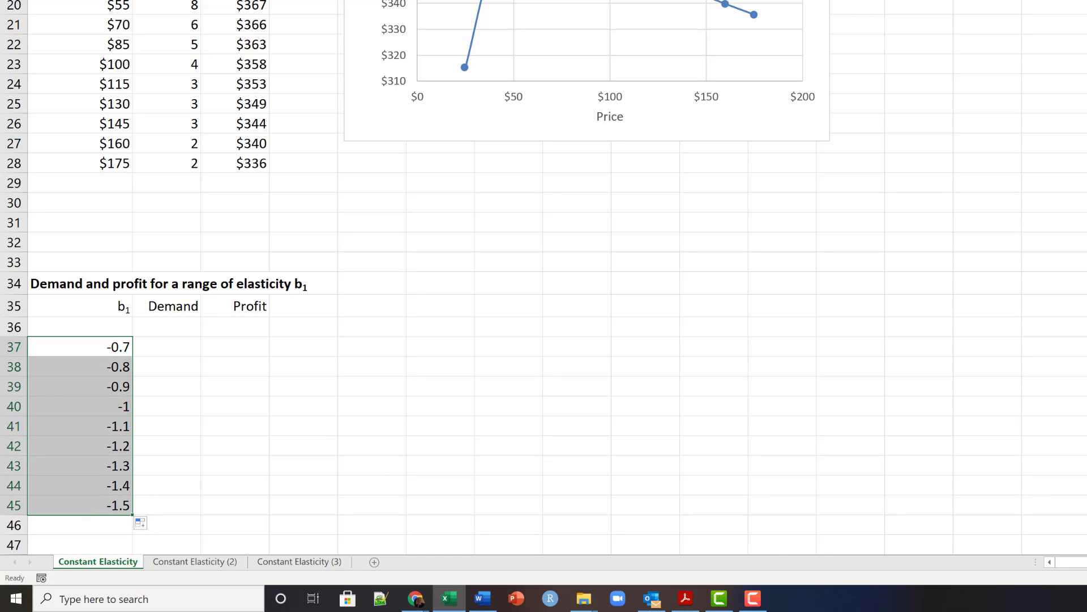
pyautogui.hotkey('ctrl', 'shift', '1')
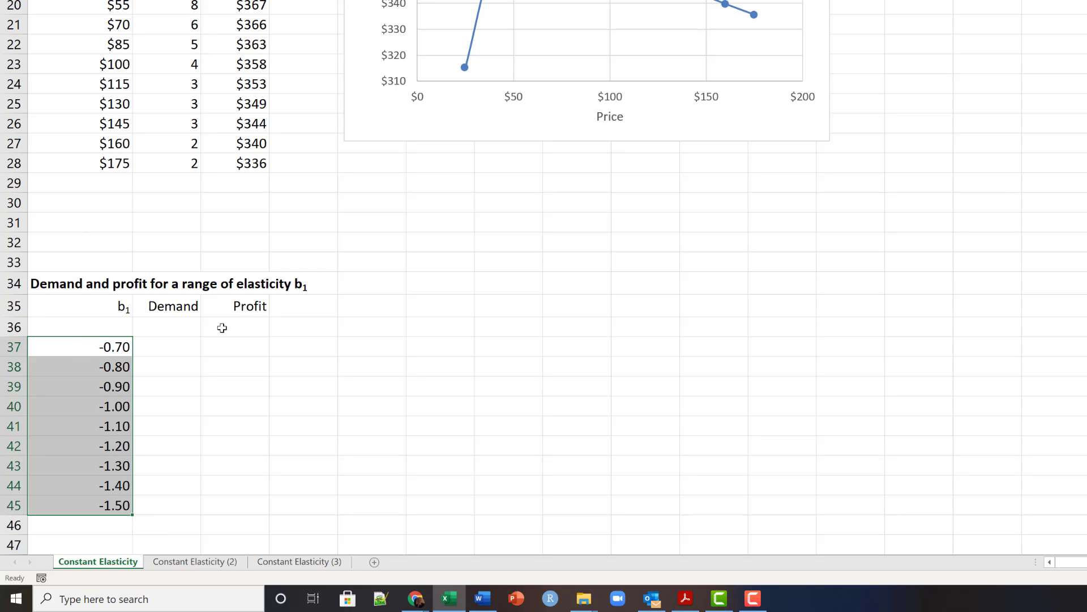
# - Link cell B36 in the elasticity table's Demand column to the pricing model's demand with =B12
pyautogui.click(165, 327)
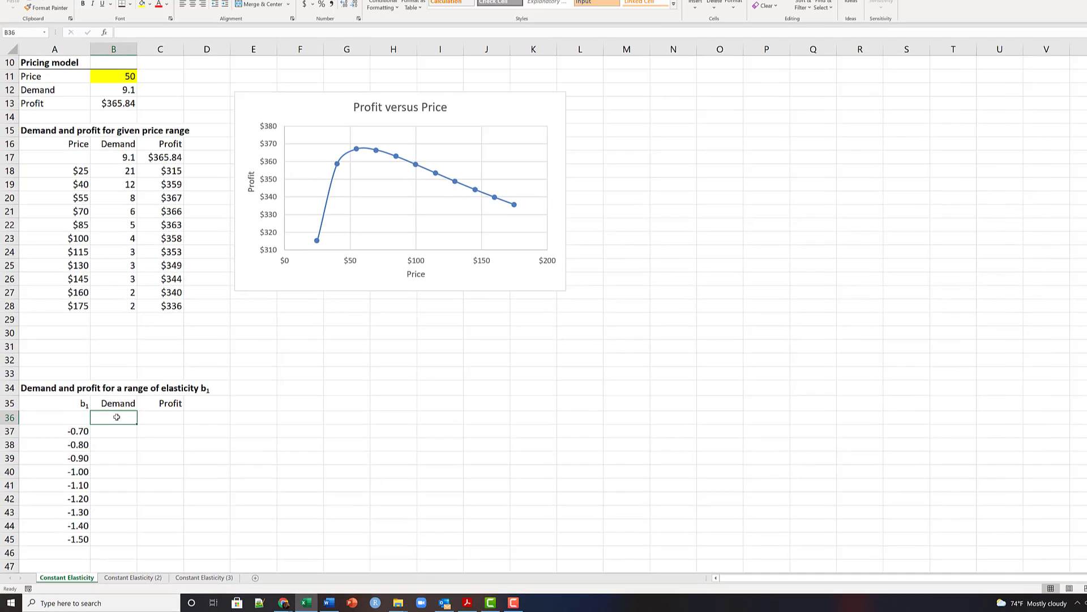
pyautogui.write('=')
pyautogui.scroll(1, 134, 265)
pyautogui.scroll(1, 134, 265)
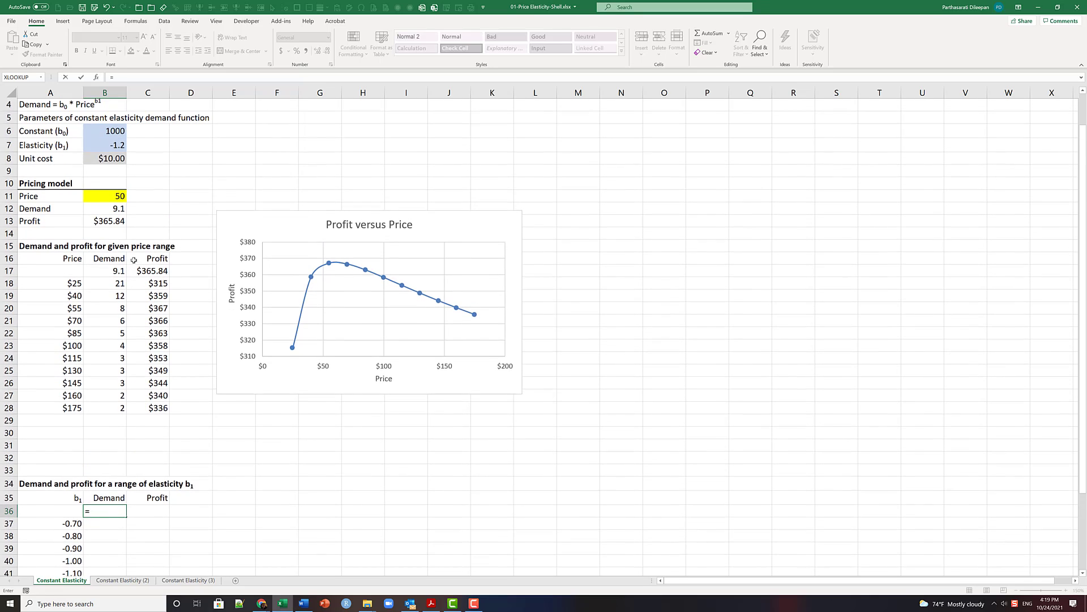
pyautogui.click(113, 210)
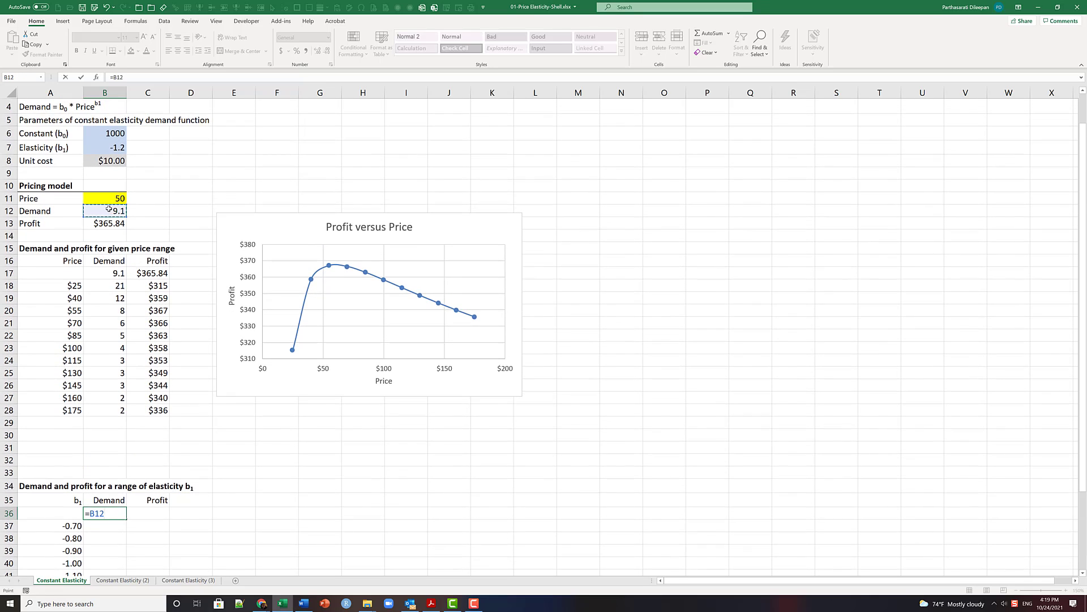
pyautogui.press('Return')
# - Link cell C36 in the elasticity table's Profit column to the pricing model's profit in B13
pyautogui.press('Up')
pyautogui.press('Right')
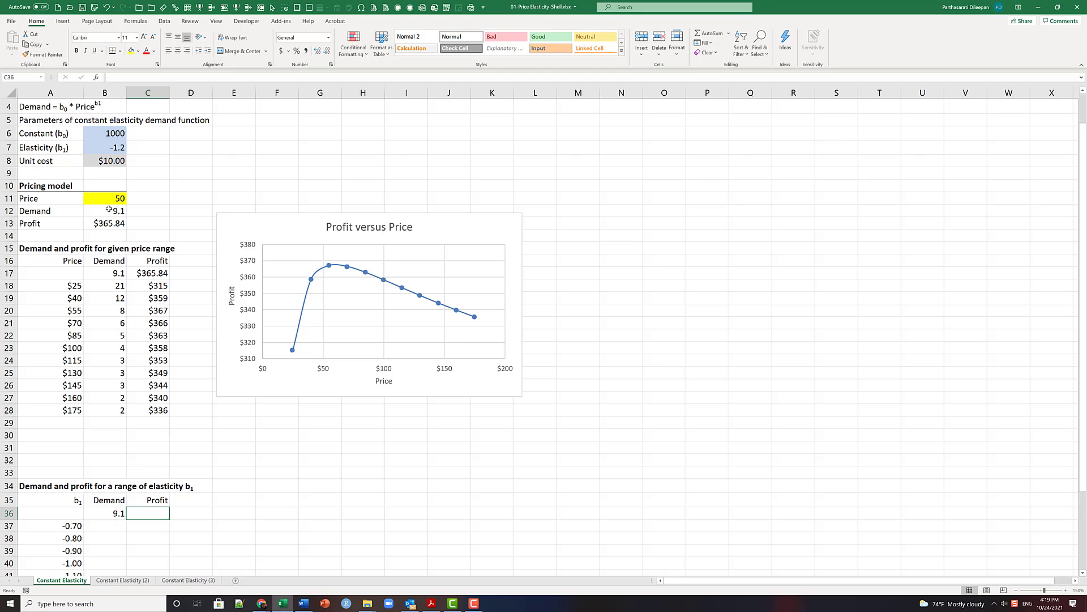
pyautogui.write('=')
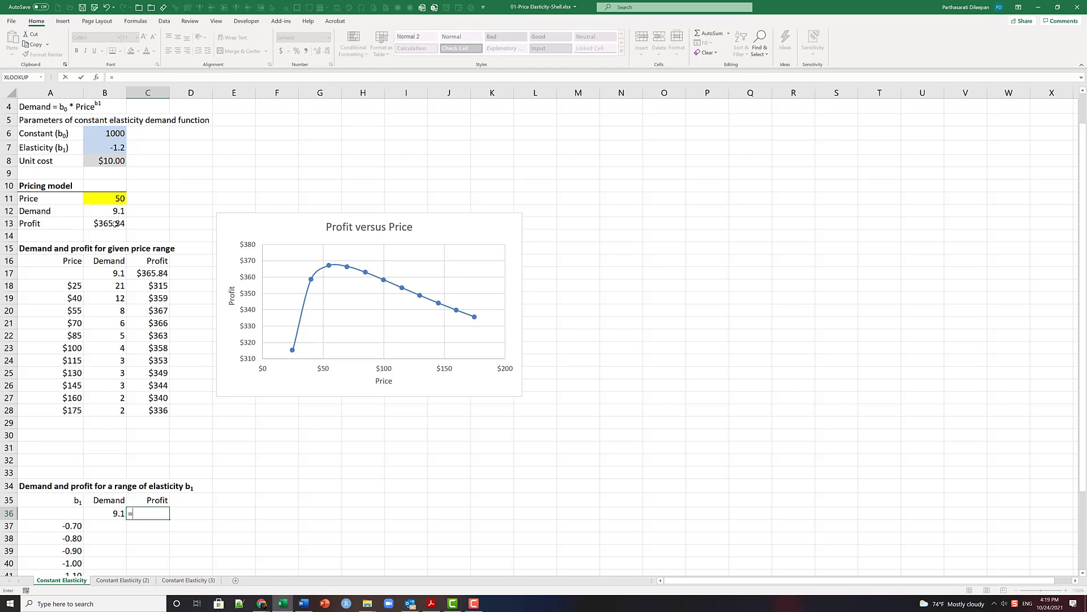
pyautogui.click(115, 223)
pyautogui.press('Return')
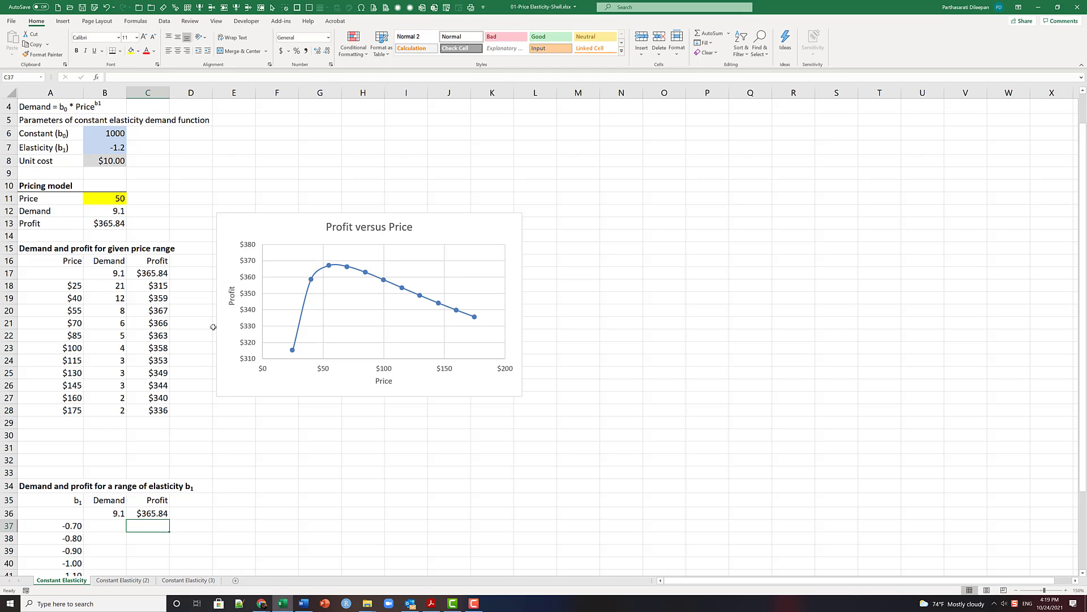
# - Create a What-If data table over A36:C45 with the elasticity cell $B$7 as the column input cell
pyautogui.scroll(-4, 220, 372)
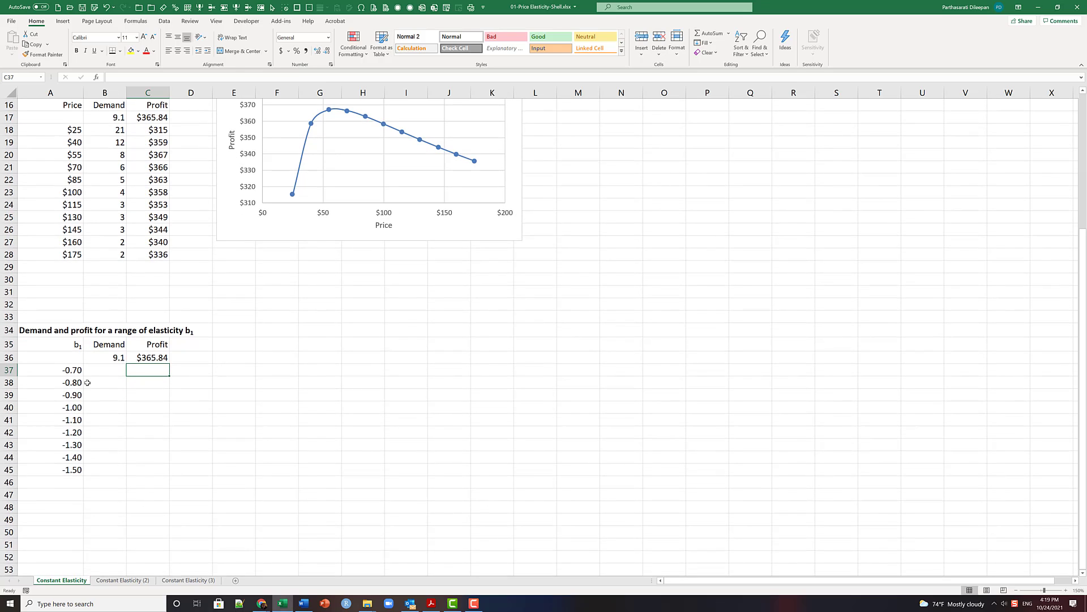
pyautogui.press('F9')
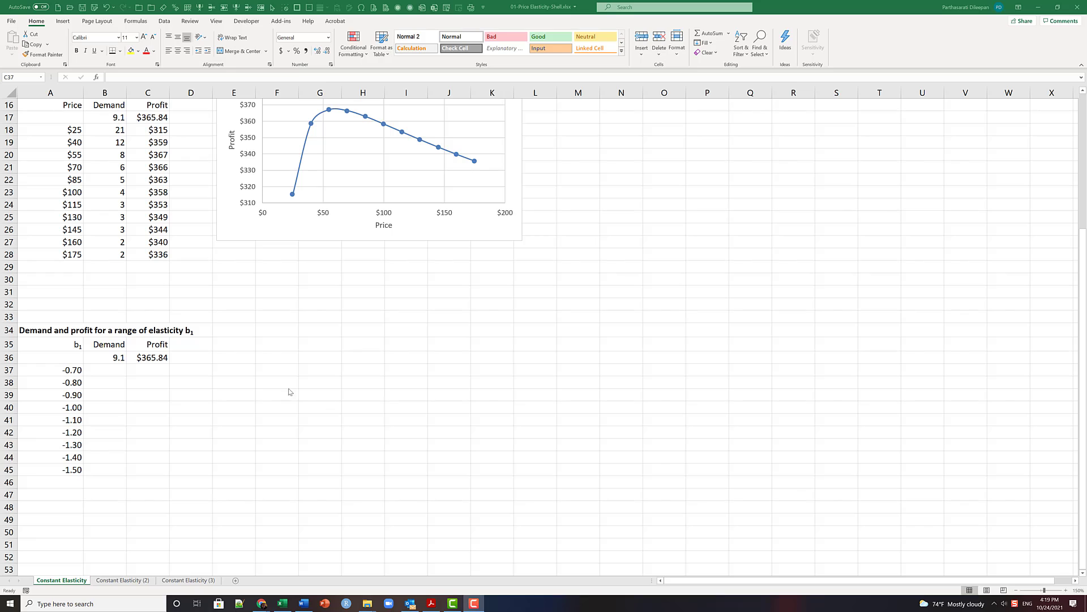
pyautogui.click(75, 361)
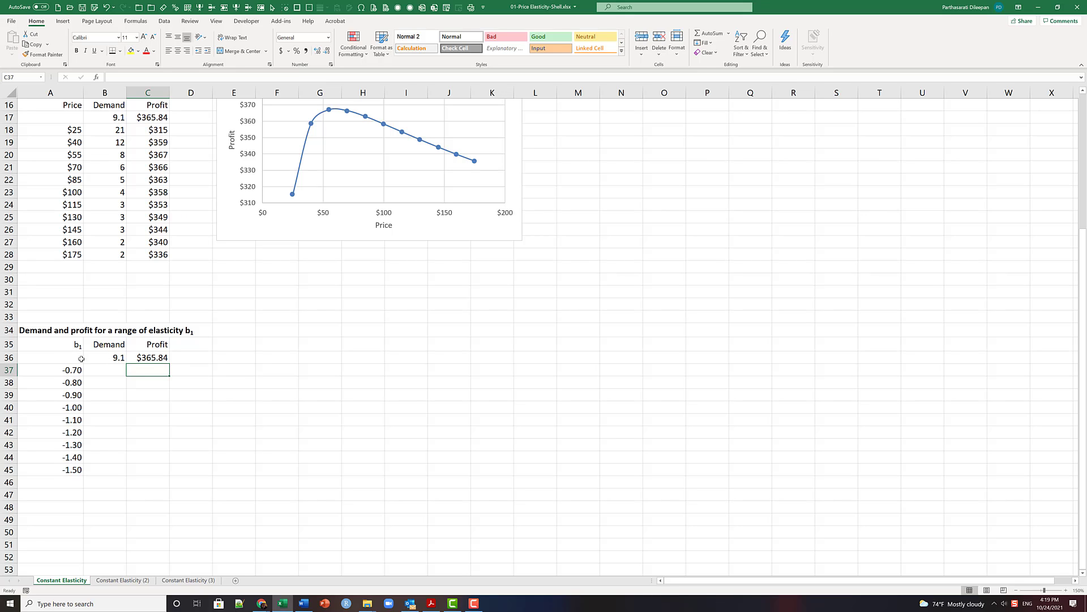
pyautogui.moveTo(55, 357); pyautogui.dragTo(134, 465)
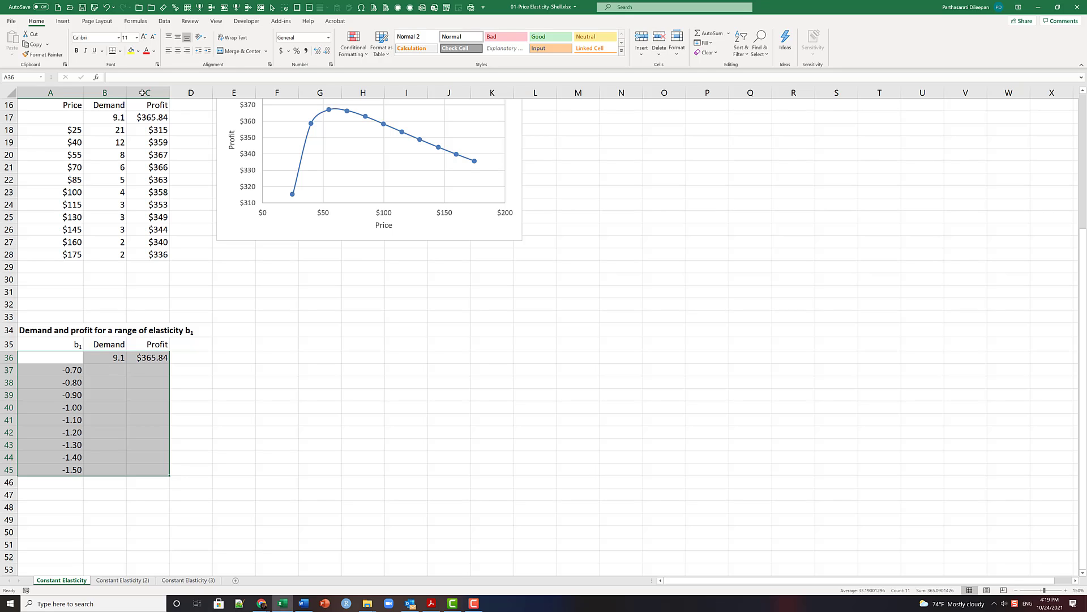
pyautogui.click(164, 24)
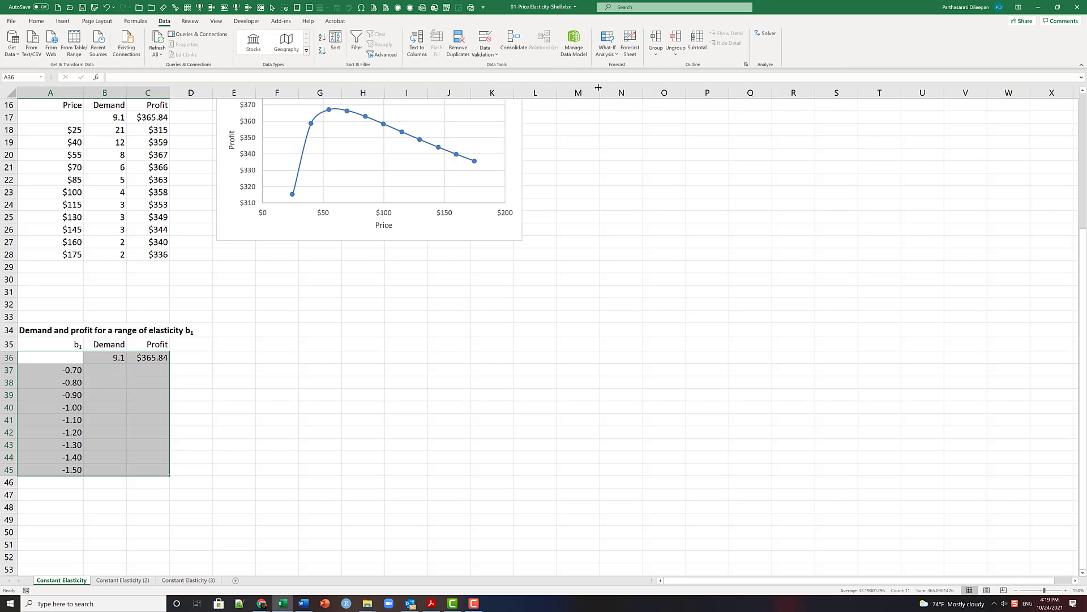
pyautogui.click(607, 45)
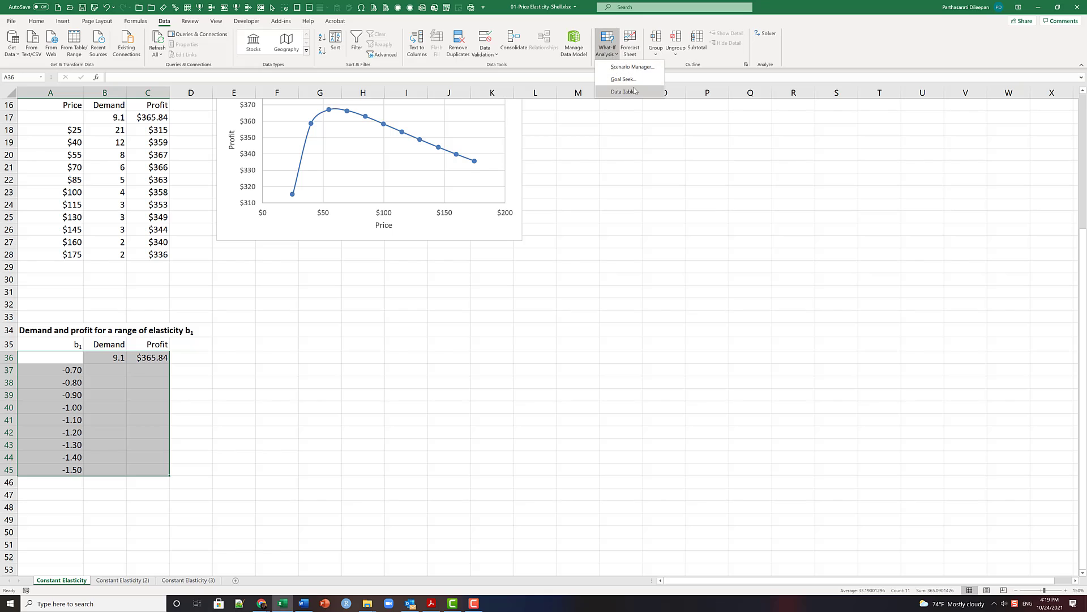
pyautogui.click(624, 91)
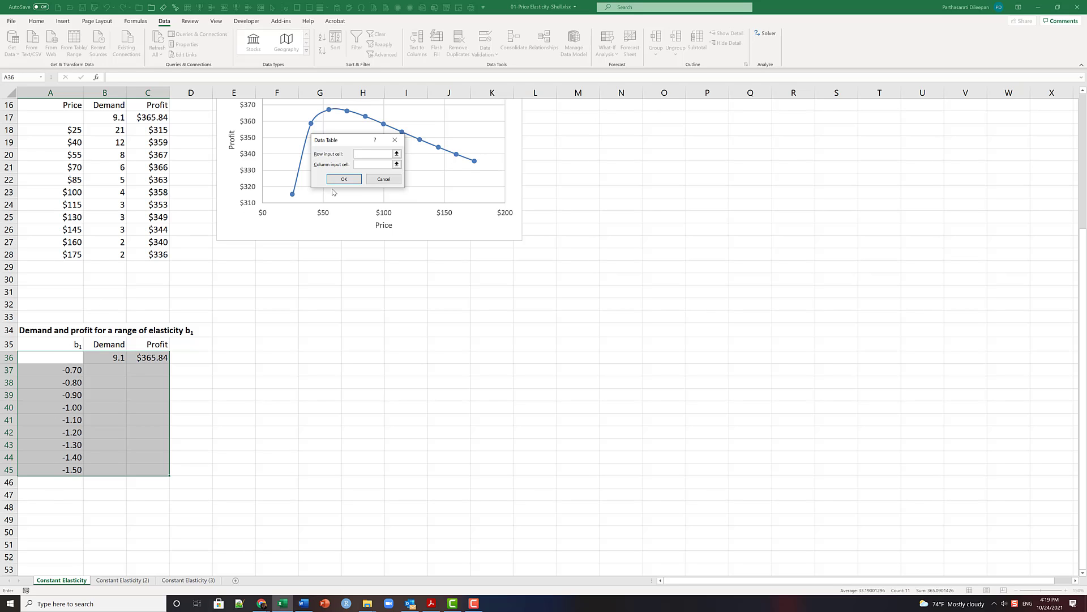
pyautogui.moveTo(362, 142); pyautogui.dragTo(452, 295)
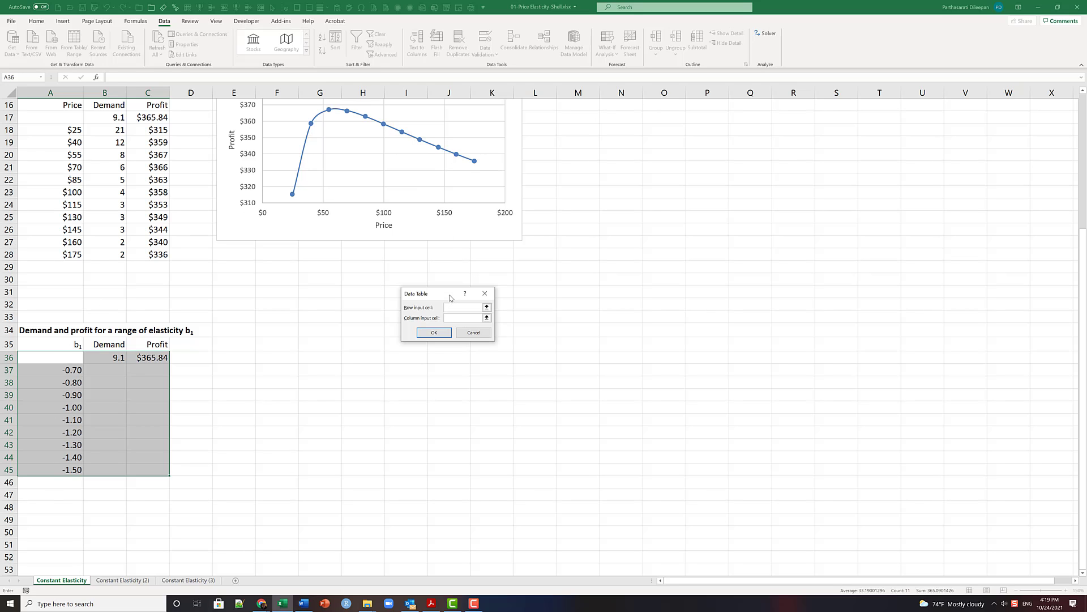
pyautogui.scroll(5, 103, 288)
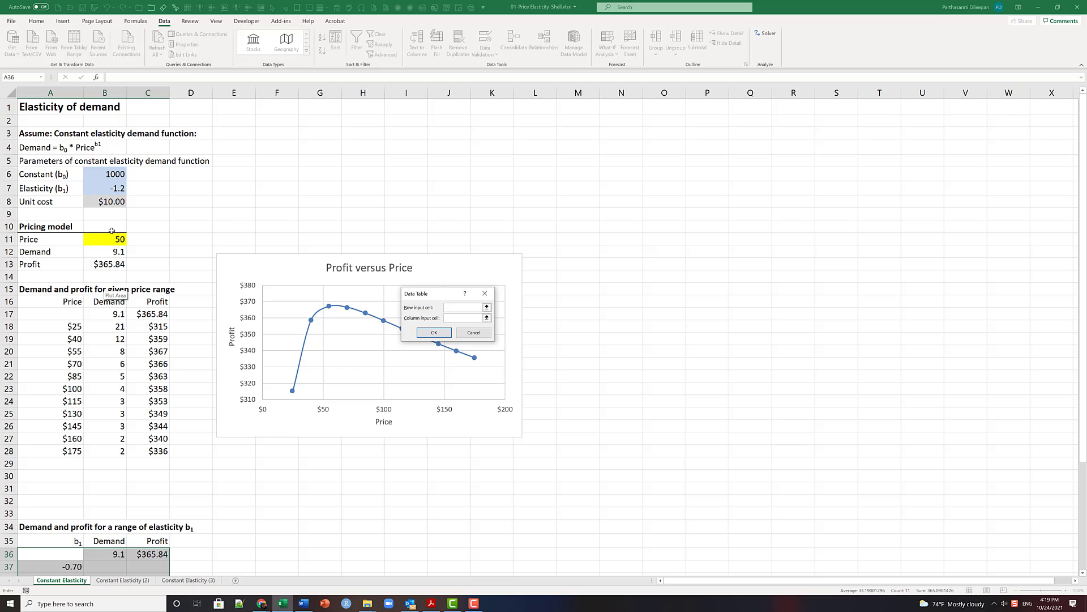
pyautogui.click(115, 187)
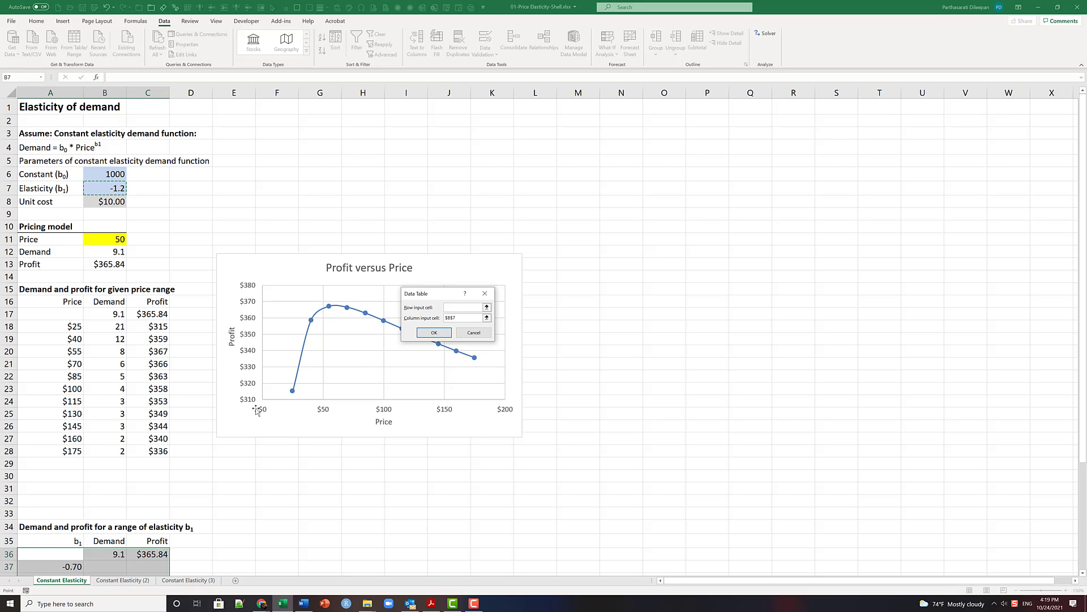
pyautogui.scroll(-2, 336, 426)
pyautogui.scroll(-3, 335, 426)
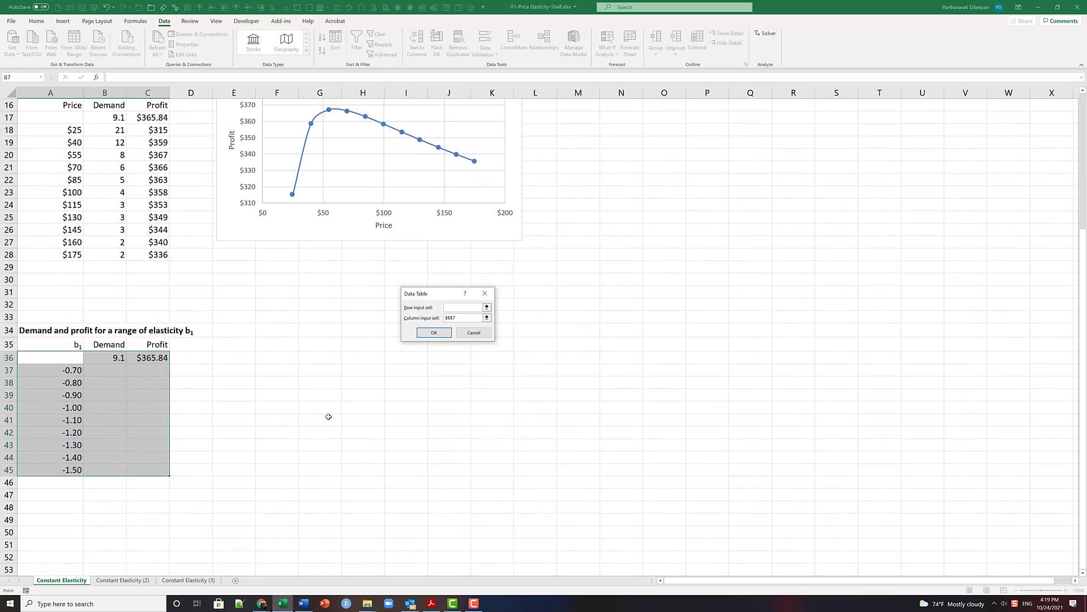
pyautogui.click(434, 333)
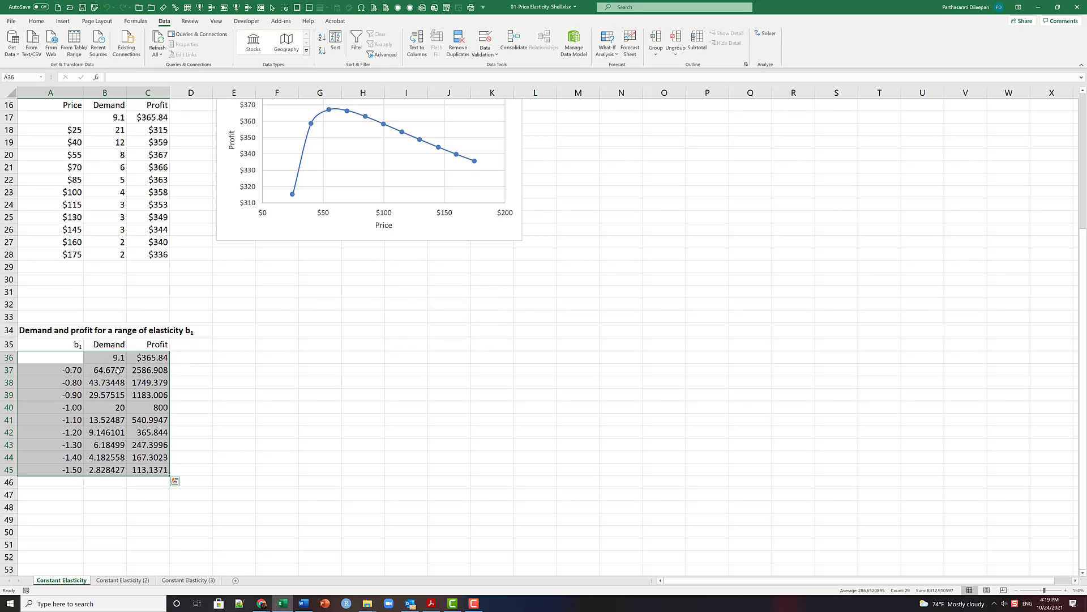
# - Format the data table results in B37:C45 to show one decimal place
pyautogui.moveTo(118, 371); pyautogui.dragTo(141, 469)
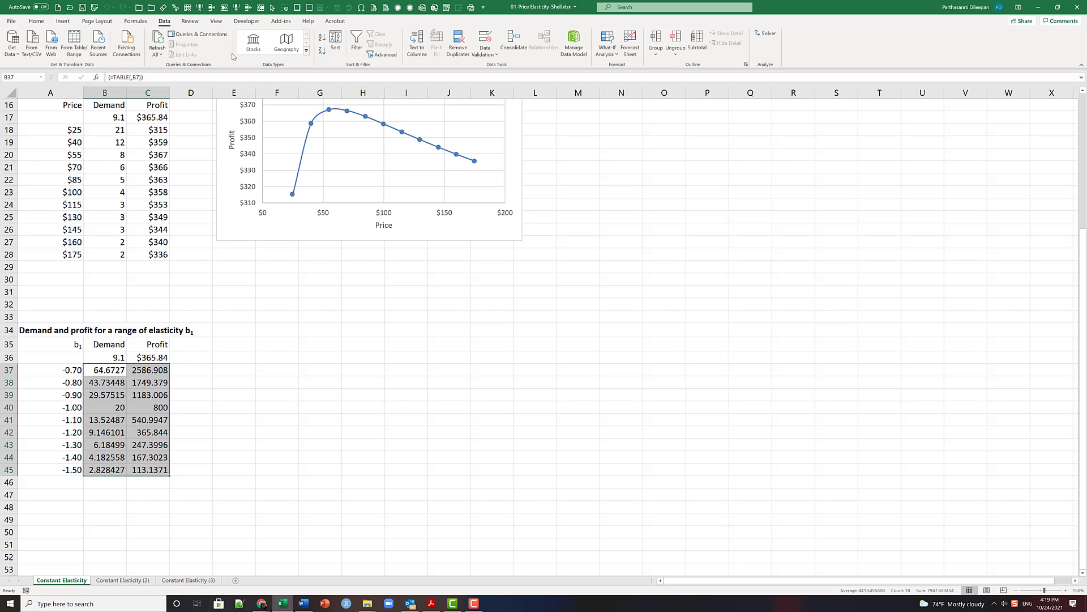
pyautogui.click(36, 21)
pyautogui.click(328, 51)
pyautogui.click(327, 51)
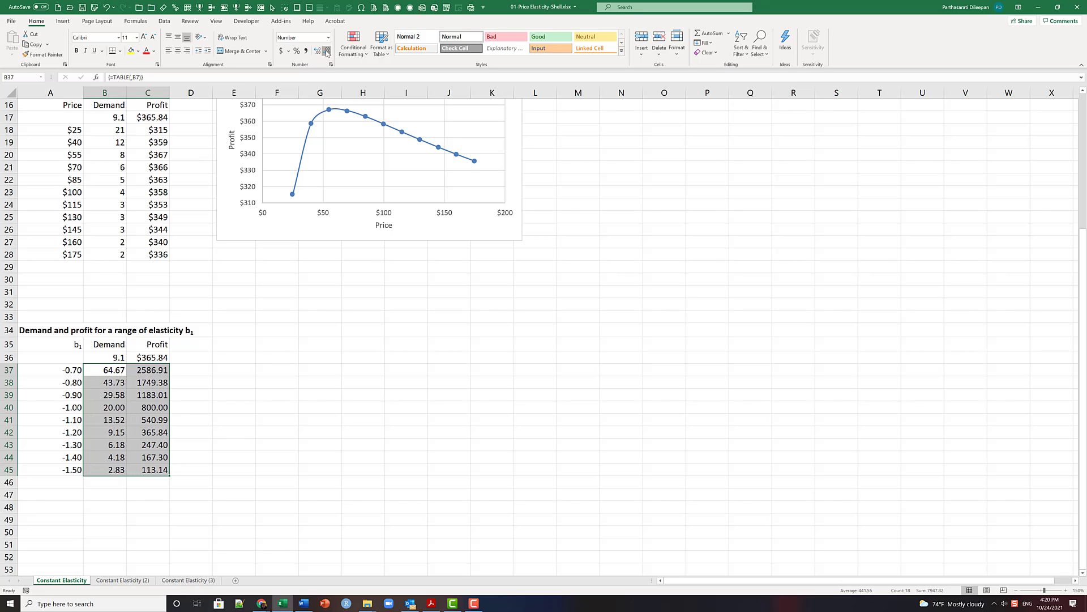
pyautogui.click(327, 51)
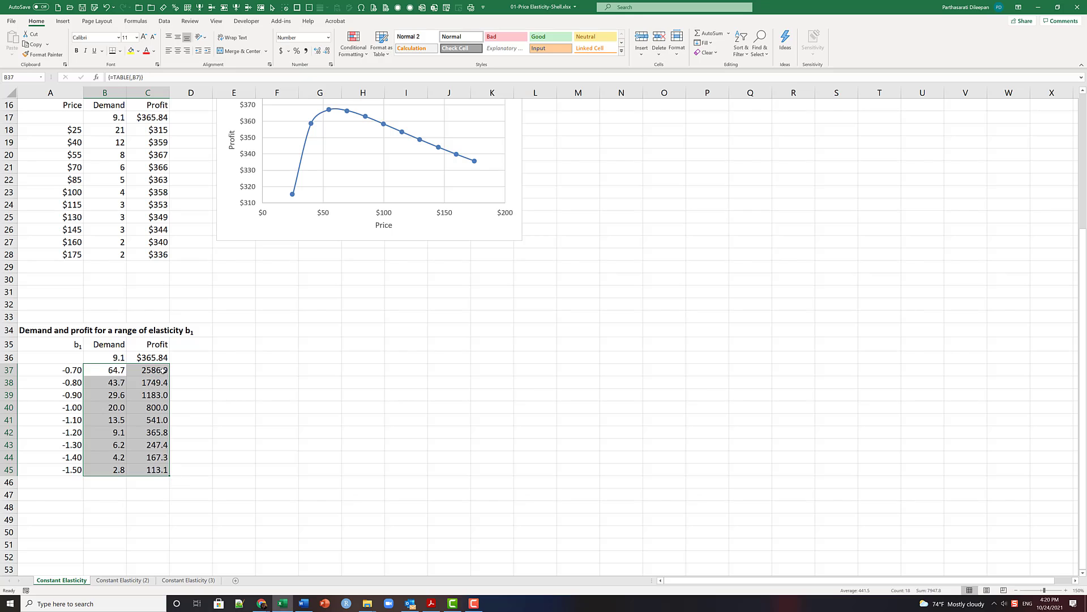
# - Format the profit values in C37:C45 as Currency with no decimal places
pyautogui.moveTo(163, 370); pyautogui.dragTo(151, 469)
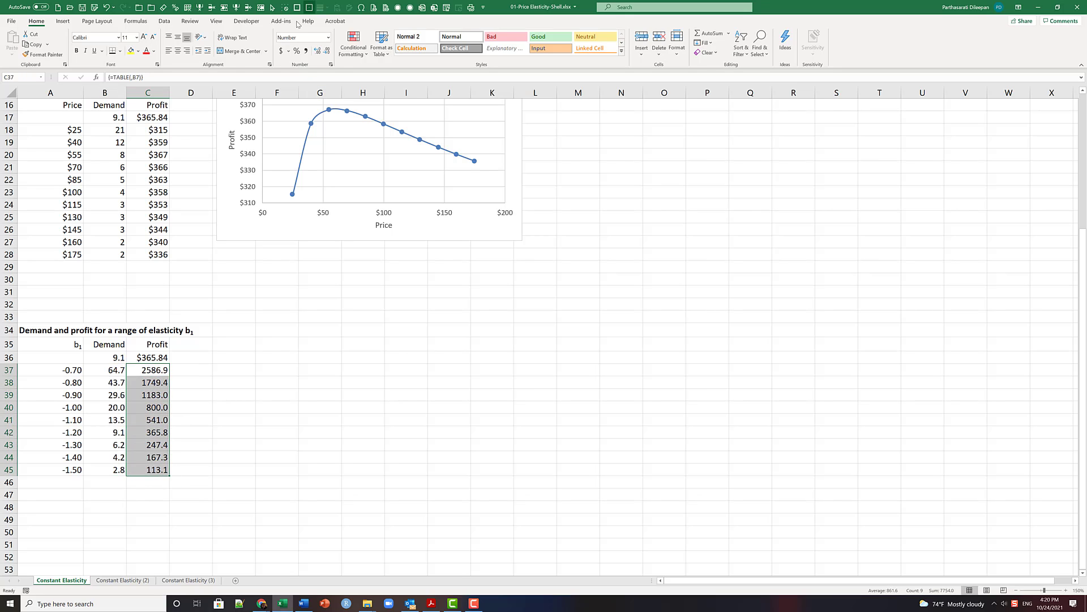
pyautogui.click(329, 39)
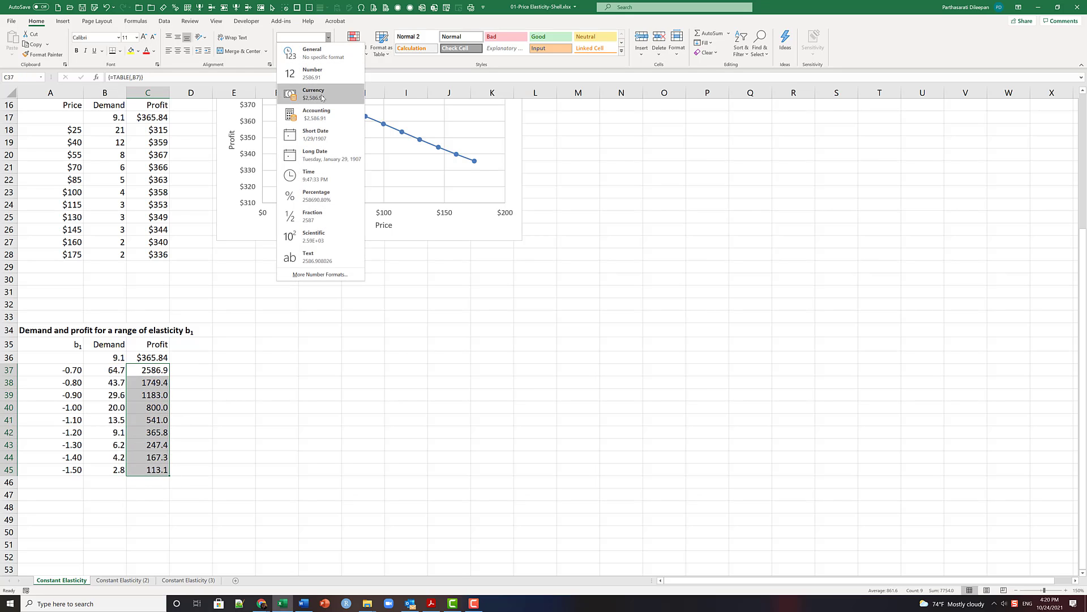
pyautogui.click(314, 94)
pyautogui.click(326, 53)
pyautogui.click(326, 52)
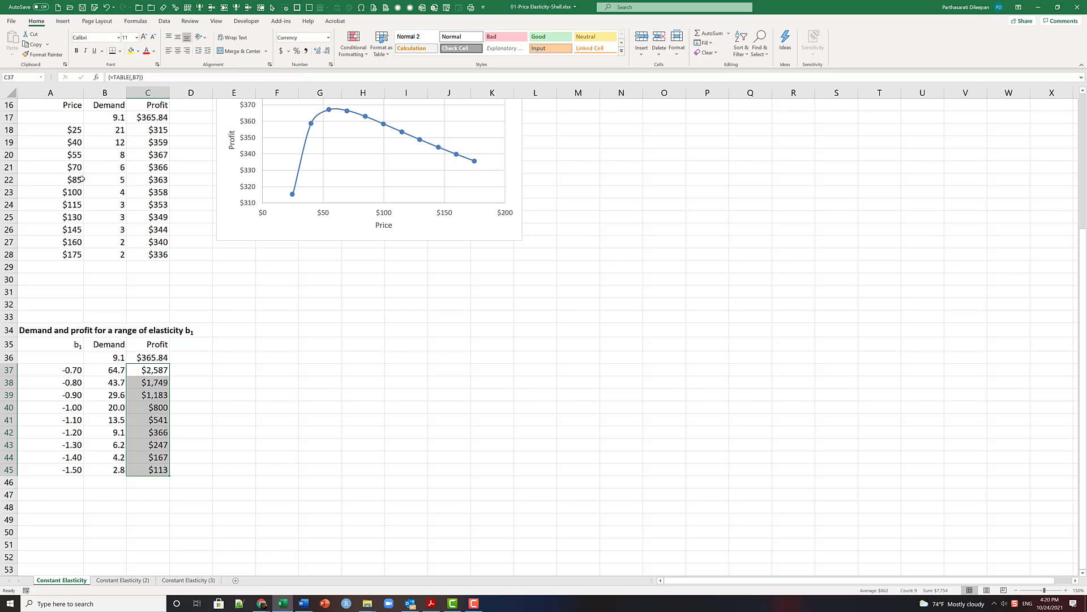
# - Insert a scatter chart with smooth lines and markers for the profits in C37:C45 and place it beside the elasticity table
pyautogui.click(64, 22)
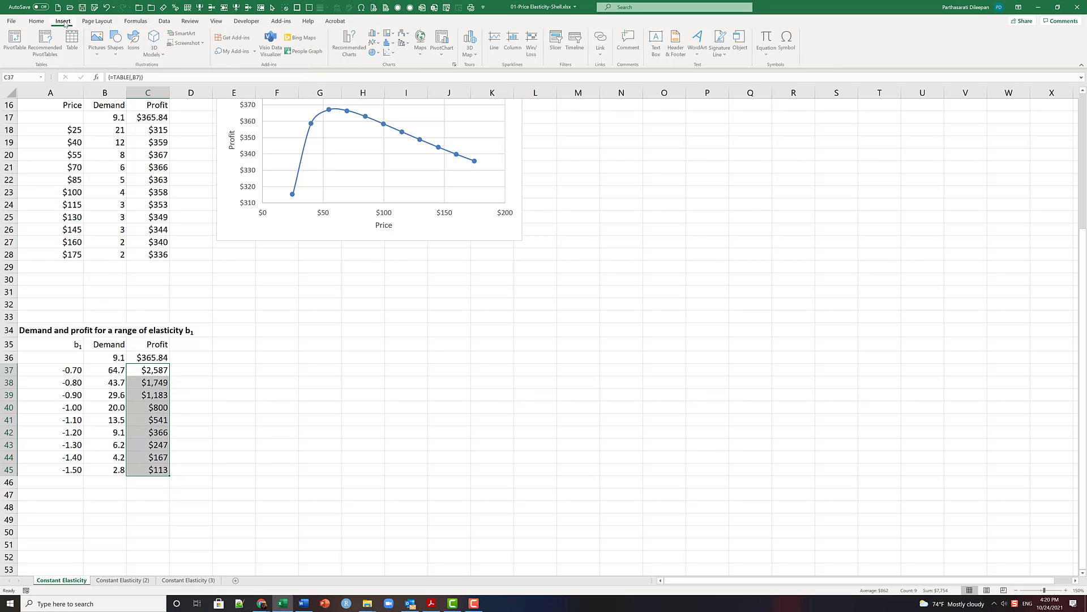
pyautogui.click(393, 53)
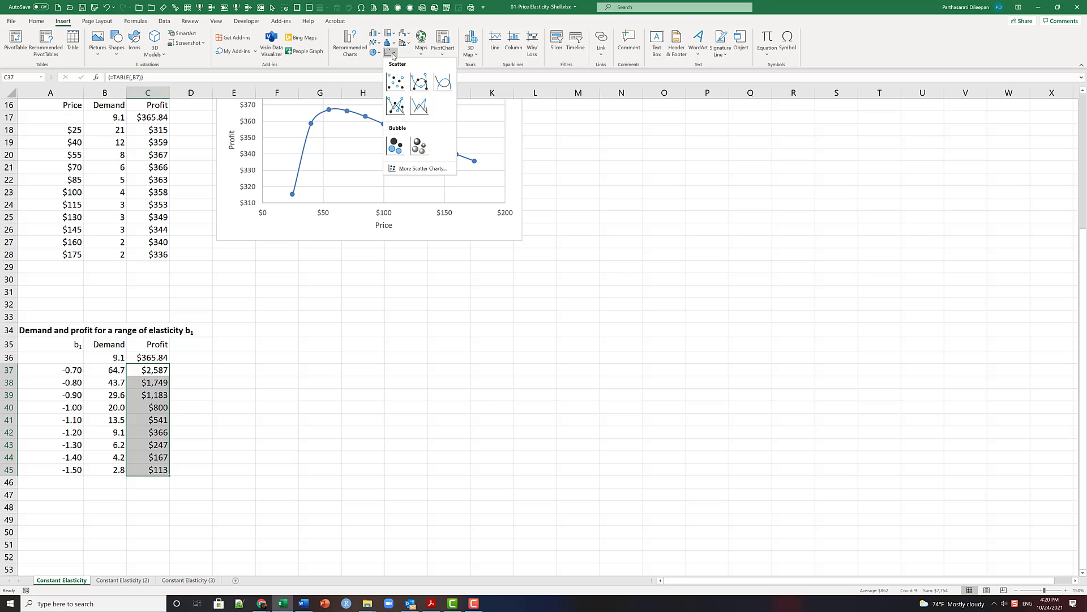
pyautogui.click(419, 84)
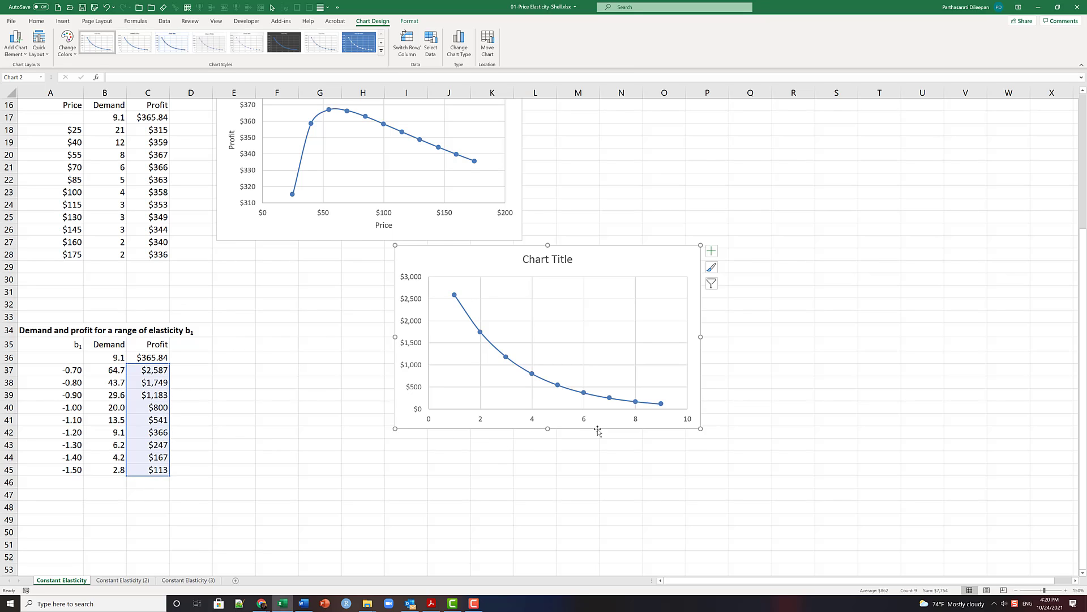
pyautogui.moveTo(624, 247); pyautogui.dragTo(430, 342)
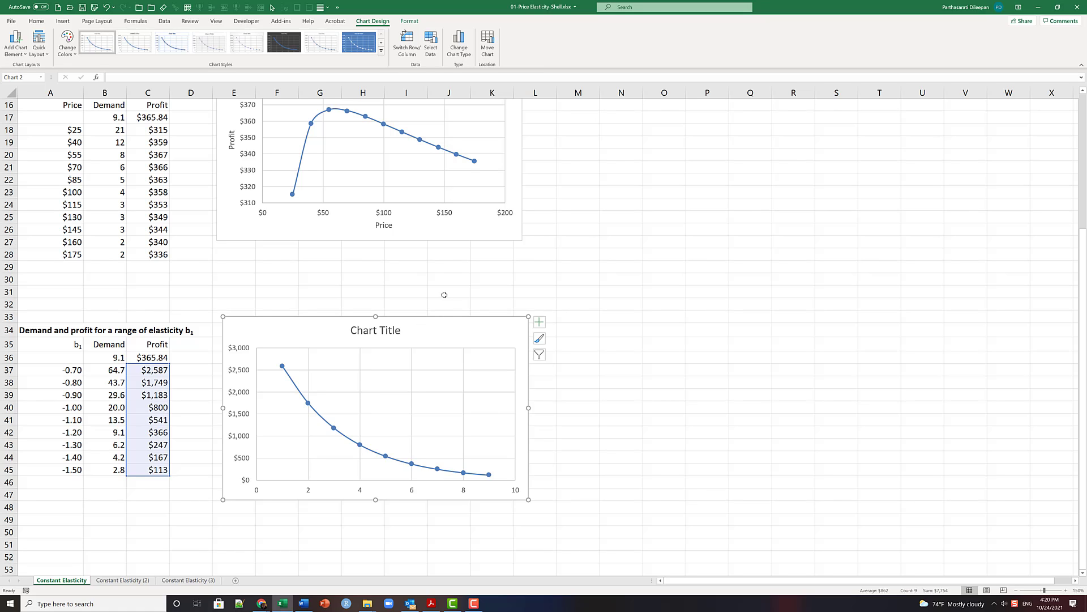
# - Edit the new chart's data series so its X values come from the elasticities in A37:A45
pyautogui.click(432, 45)
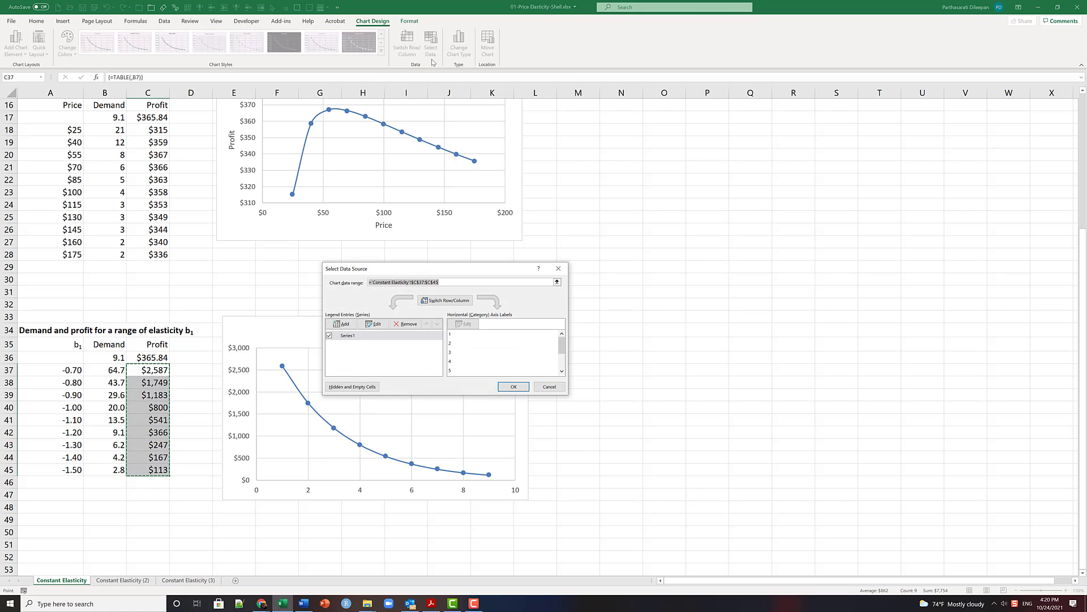
pyautogui.moveTo(466, 270); pyautogui.dragTo(667, 244)
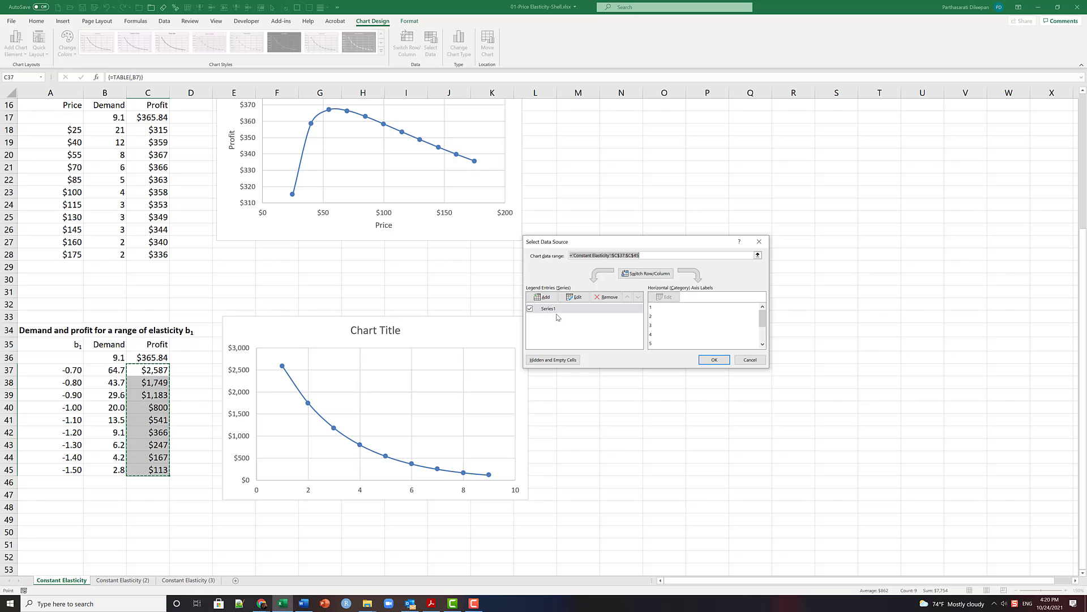
pyautogui.click(576, 298)
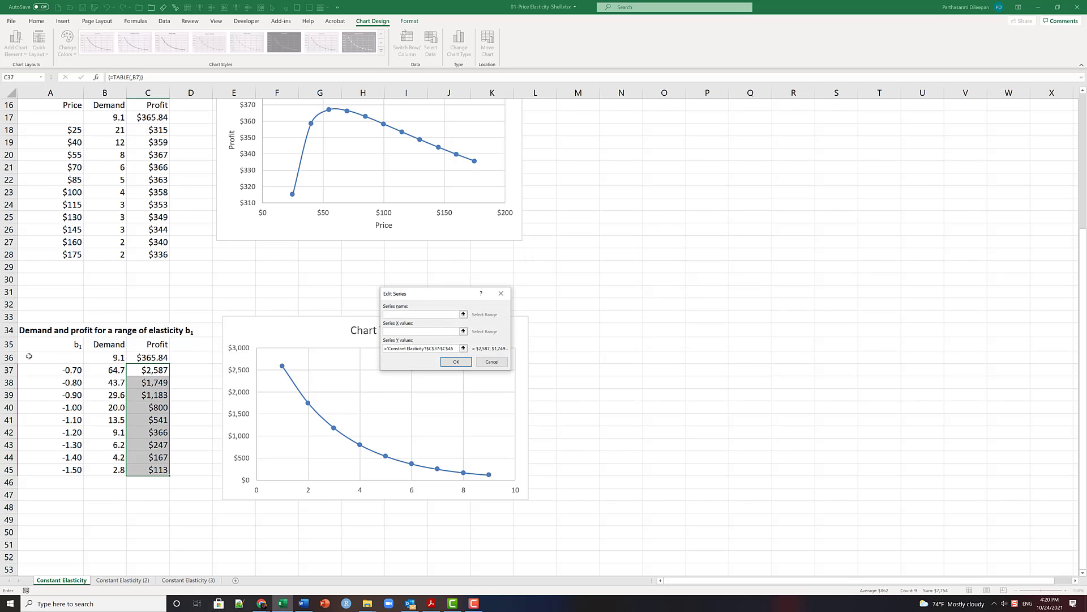
pyautogui.moveTo(62, 372); pyautogui.dragTo(53, 470)
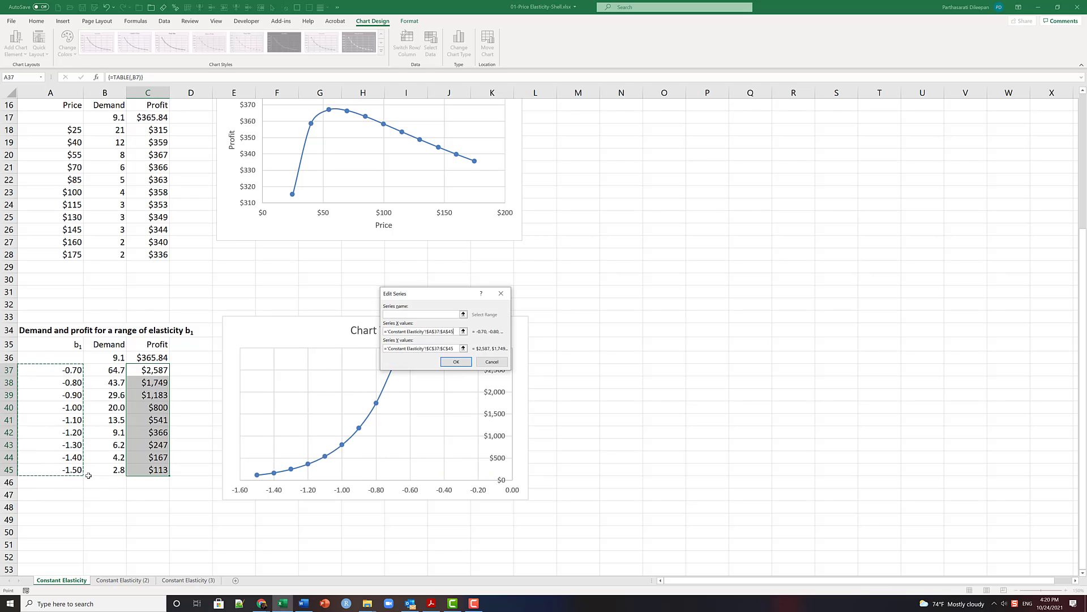
pyautogui.click(454, 363)
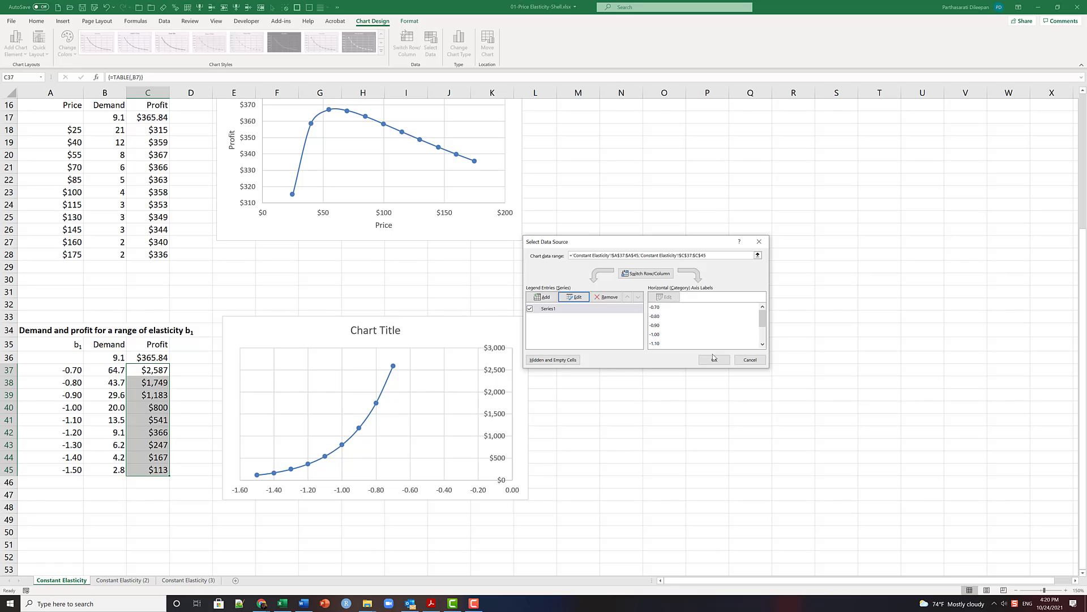
pyautogui.click(715, 359)
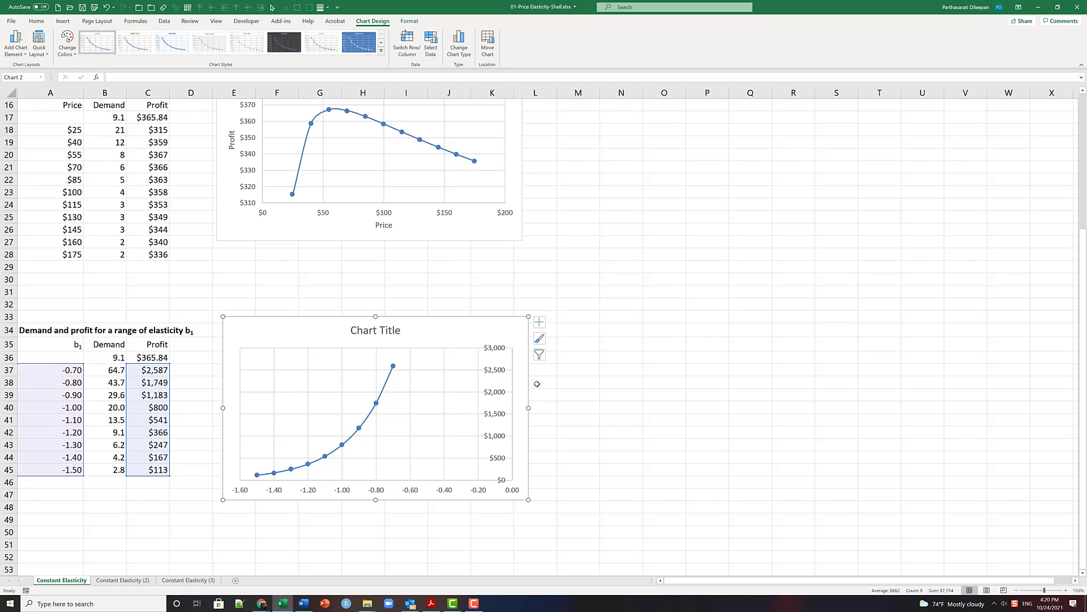
# - Enlarge the elasticity chart slightly and replace its title with "Profit versis Elasticity (b1)"
pyautogui.moveTo(528, 316); pyautogui.dragTo(557, 284)
pyautogui.doubleClick(387, 300)
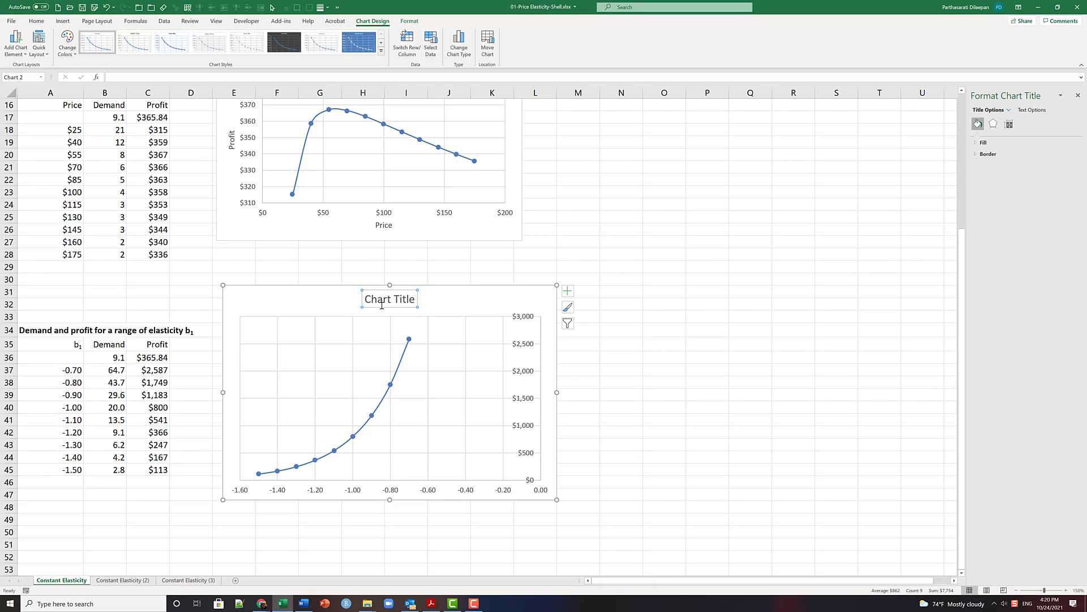
pyautogui.hotkey('ctrl', 'a')
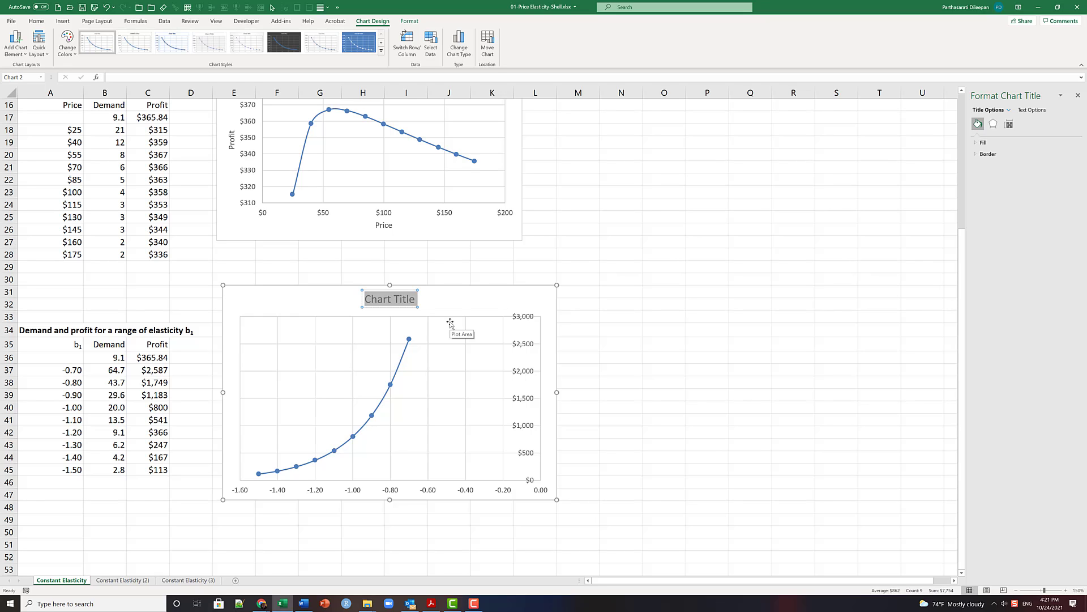
pyautogui.write('Profit')
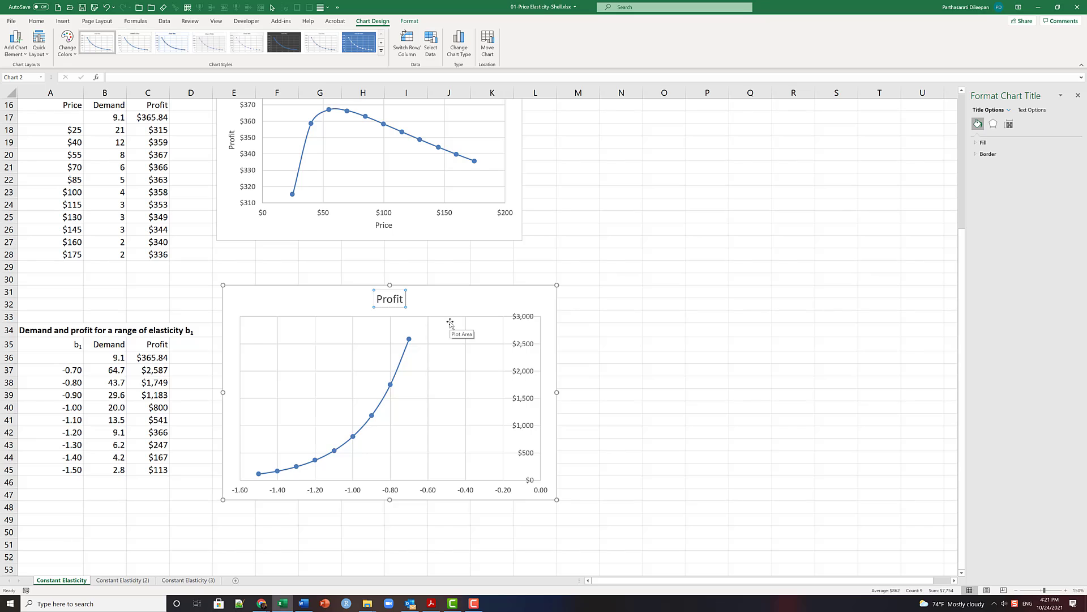
pyautogui.write(' versis Ela')
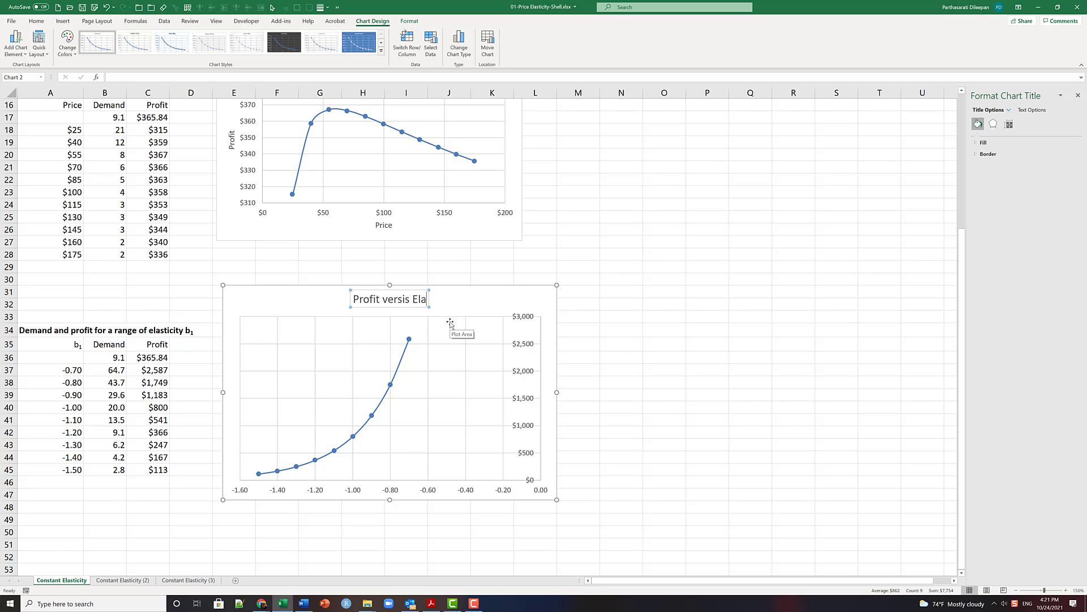
pyautogui.write('sticit')
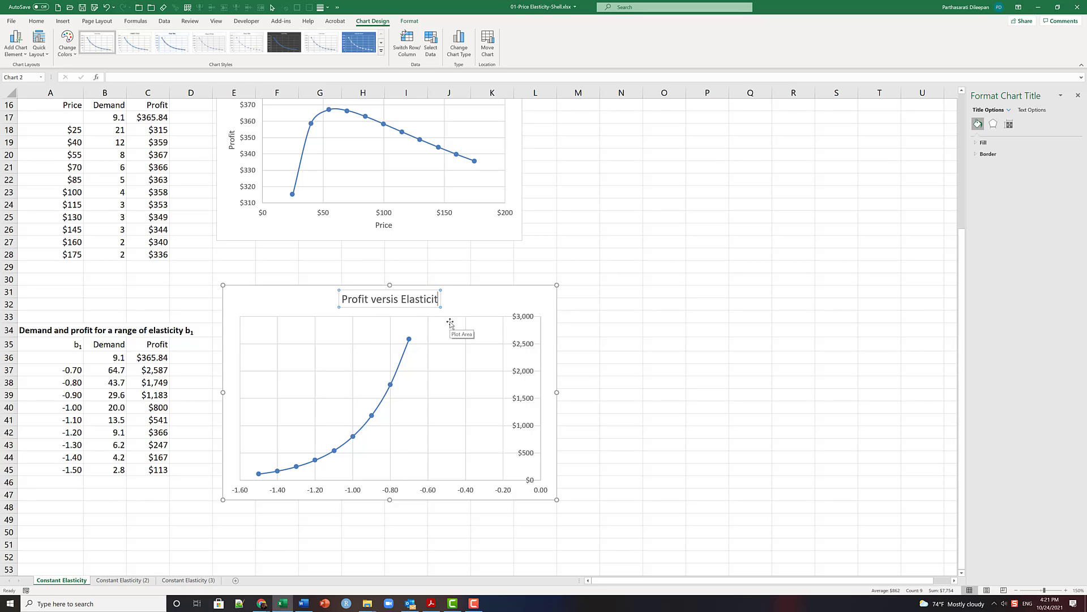
pyautogui.write('y (b1')
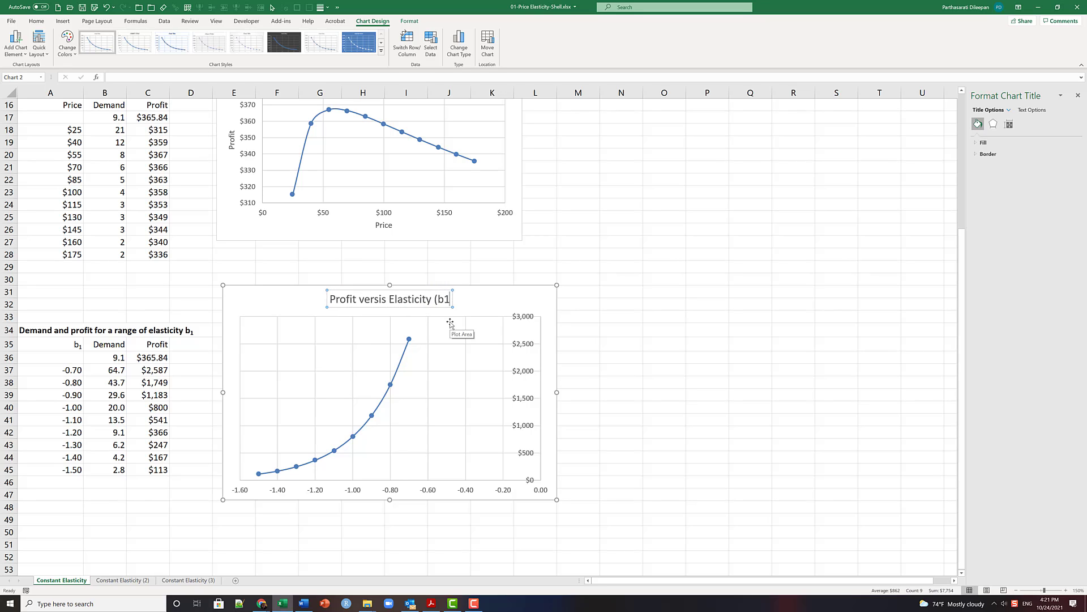
pyautogui.write(')')
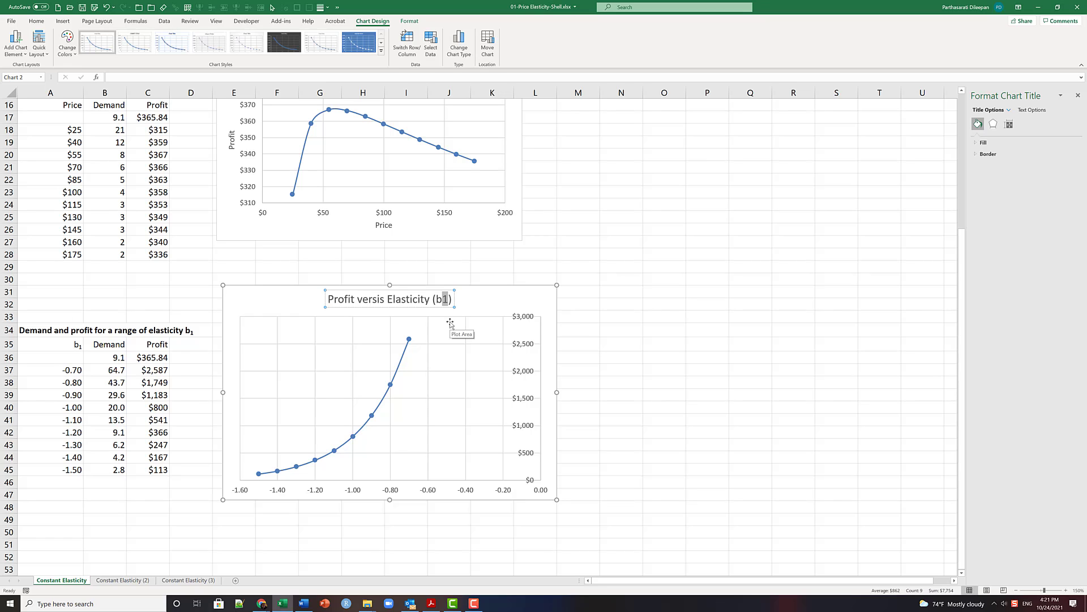
# - Format the 1 of b1 in the elasticity chart's title as subscript
pyautogui.hotkey('ctrl', 'shift', 'f')
pyautogui.moveTo(548, 222); pyautogui.dragTo(666, 213)
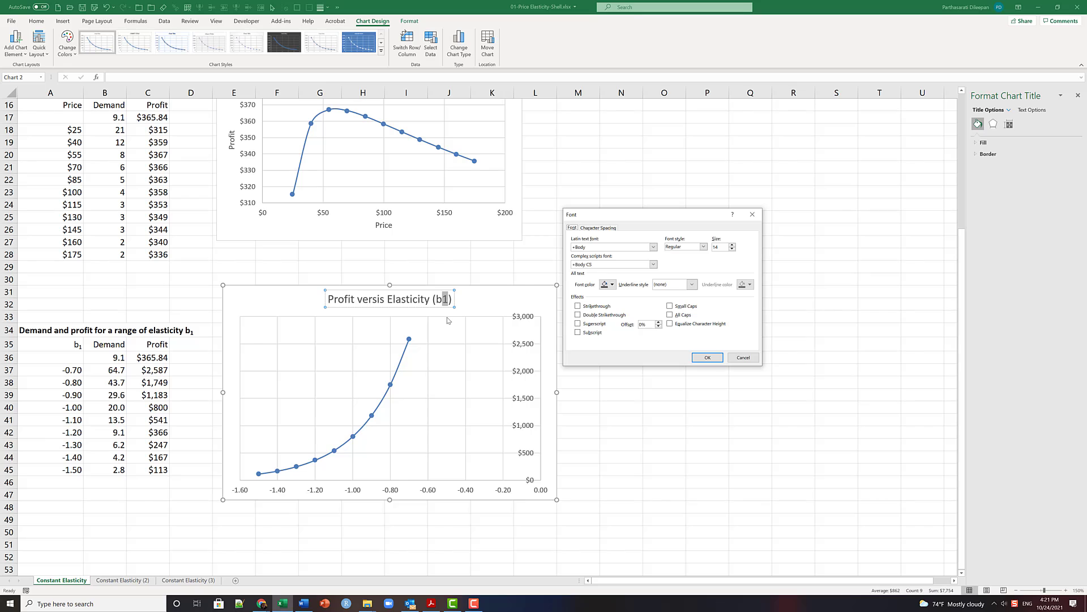
pyautogui.click(578, 333)
pyautogui.click(709, 357)
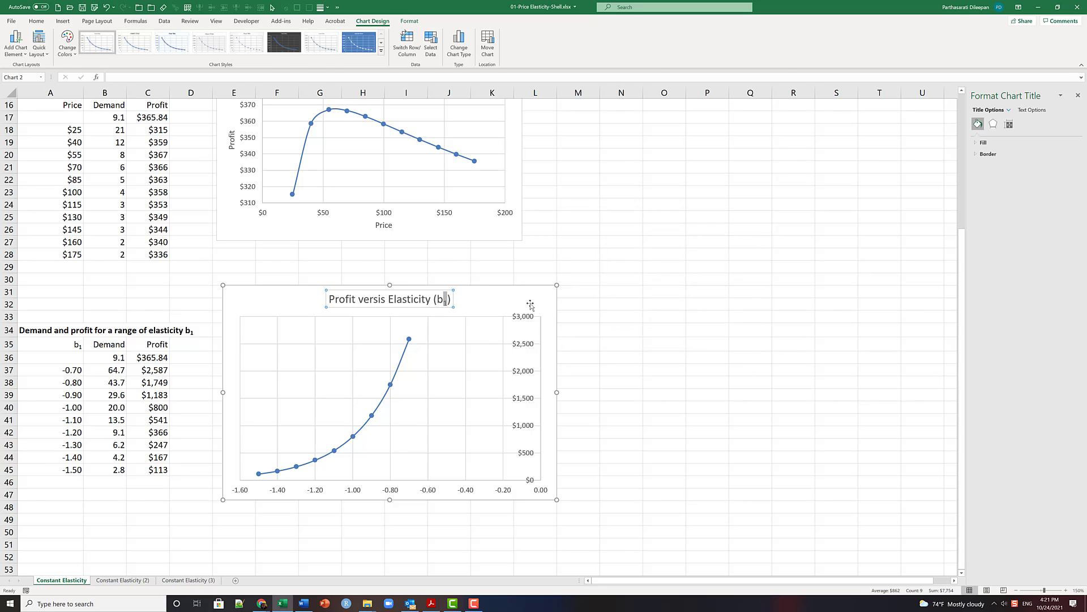
pyautogui.press('Escape')
pyautogui.press('Escape')
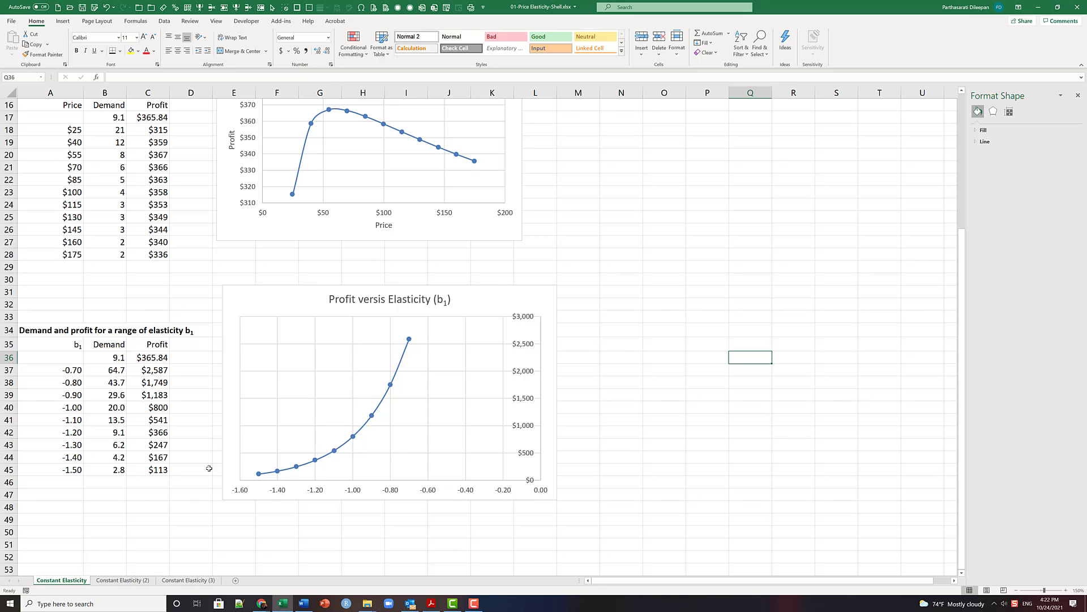
# - Set the maximum bound of the elasticity chart's horizontal axis to 0.6
pyautogui.click(426, 493)
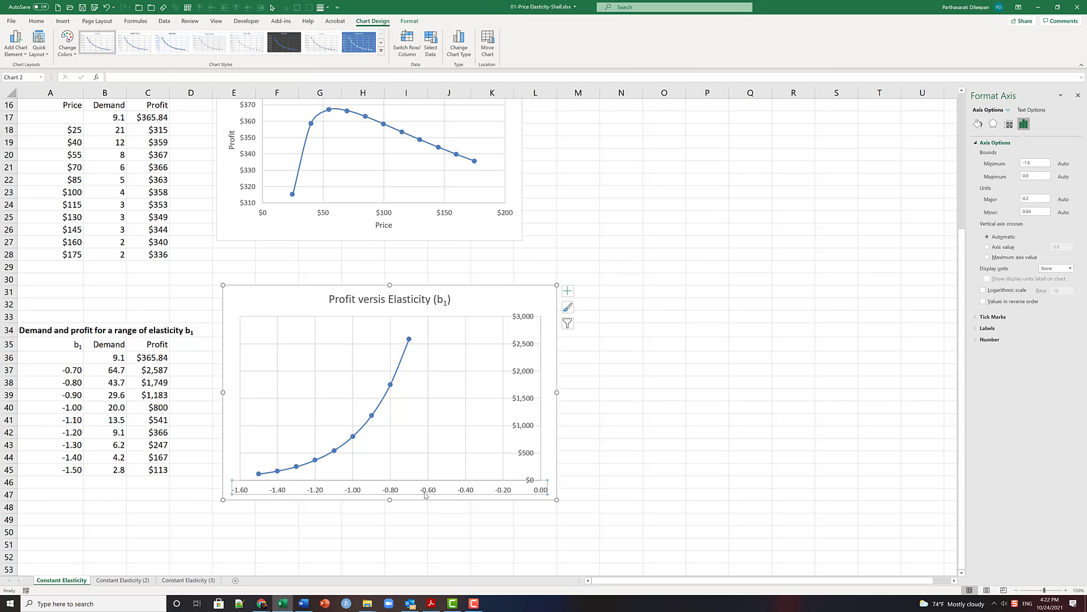
pyautogui.rightClick(425, 489)
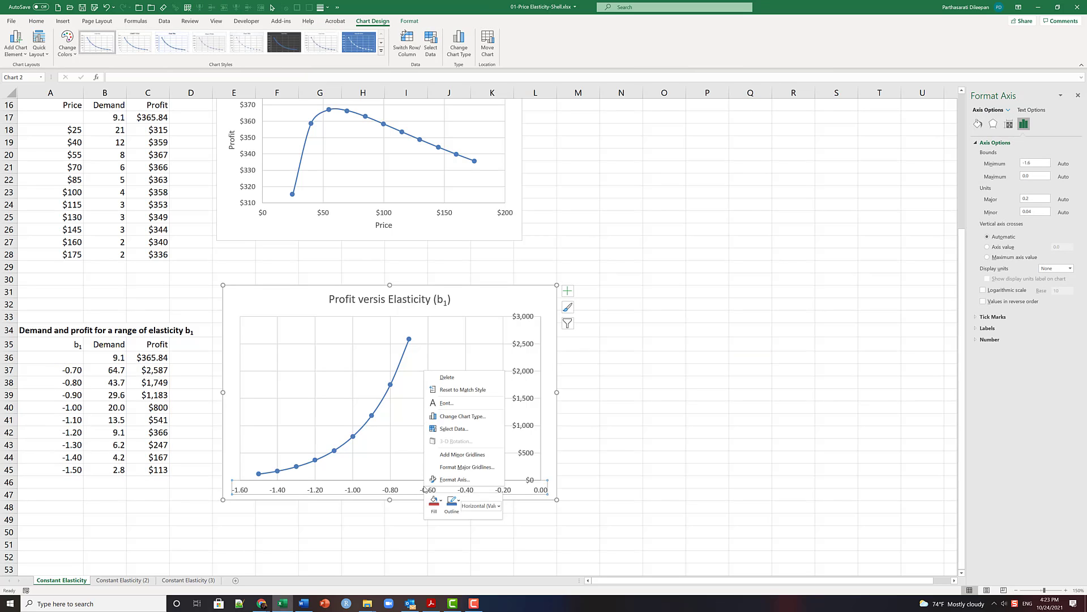
pyautogui.click(482, 482)
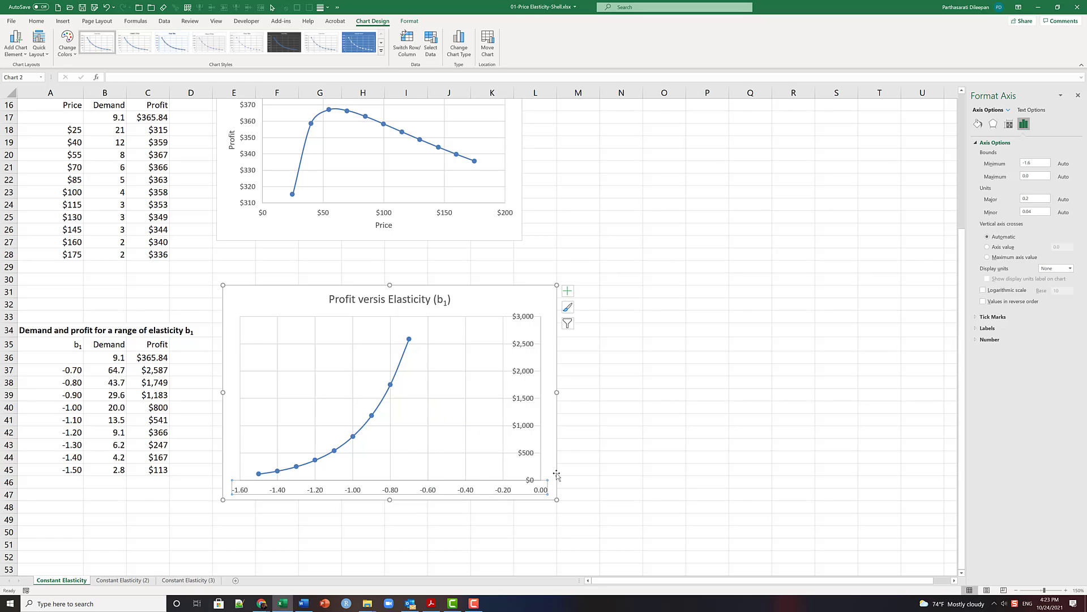
pyautogui.doubleClick(1037, 163)
pyautogui.click(1034, 175)
pyautogui.press('Return')
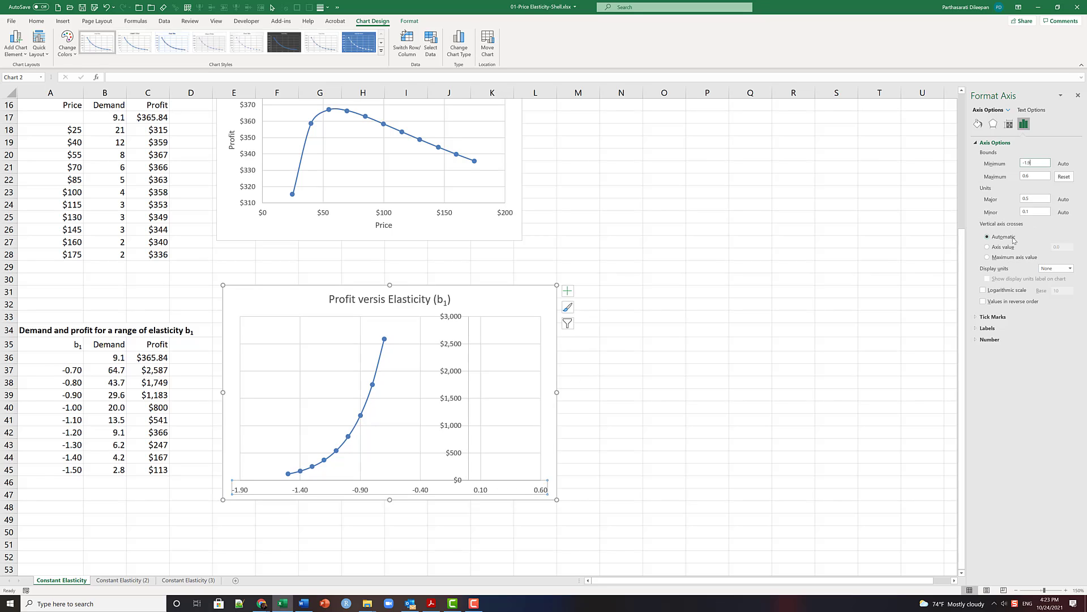
# - Make the vertical axis of the elasticity chart cross the horizontal axis at the axis value -1.6
pyautogui.click(989, 247)
pyautogui.moveTo(1066, 246); pyautogui.dragTo(966, 249)
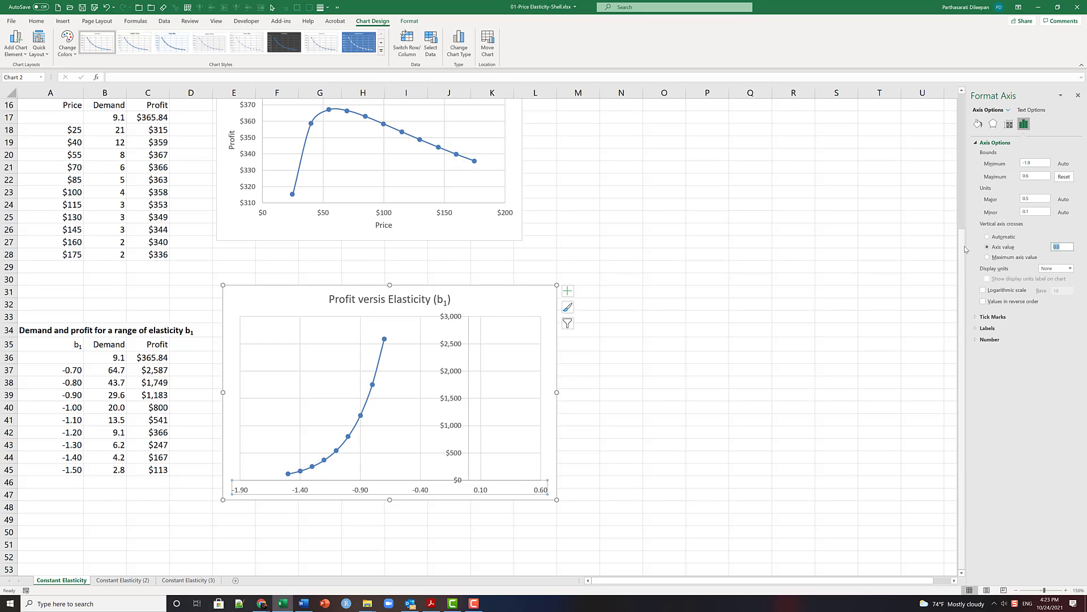
pyautogui.write('-1.6')
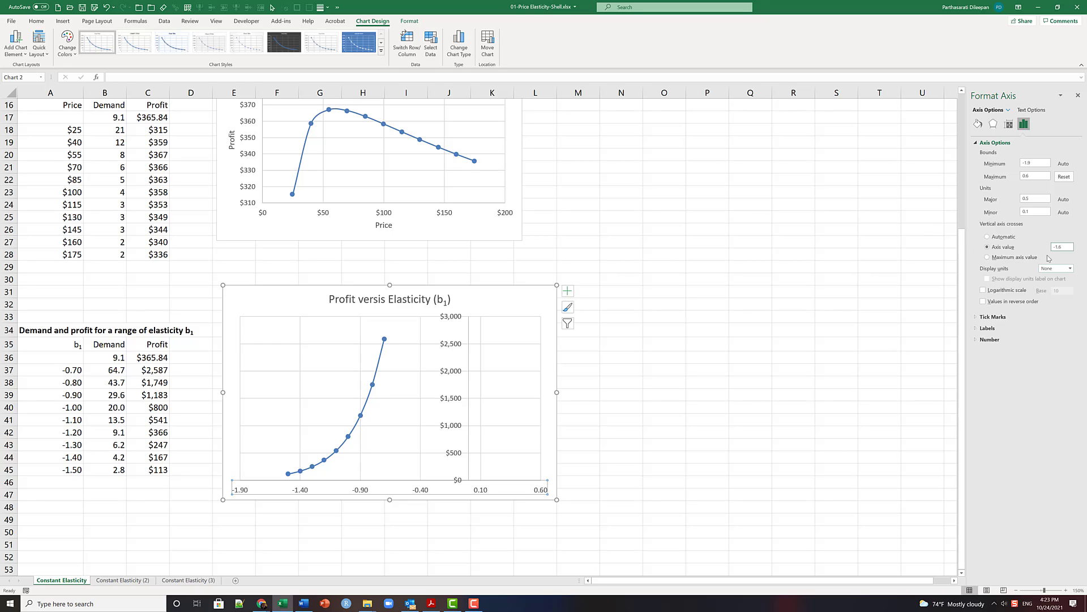
pyautogui.click(1041, 212)
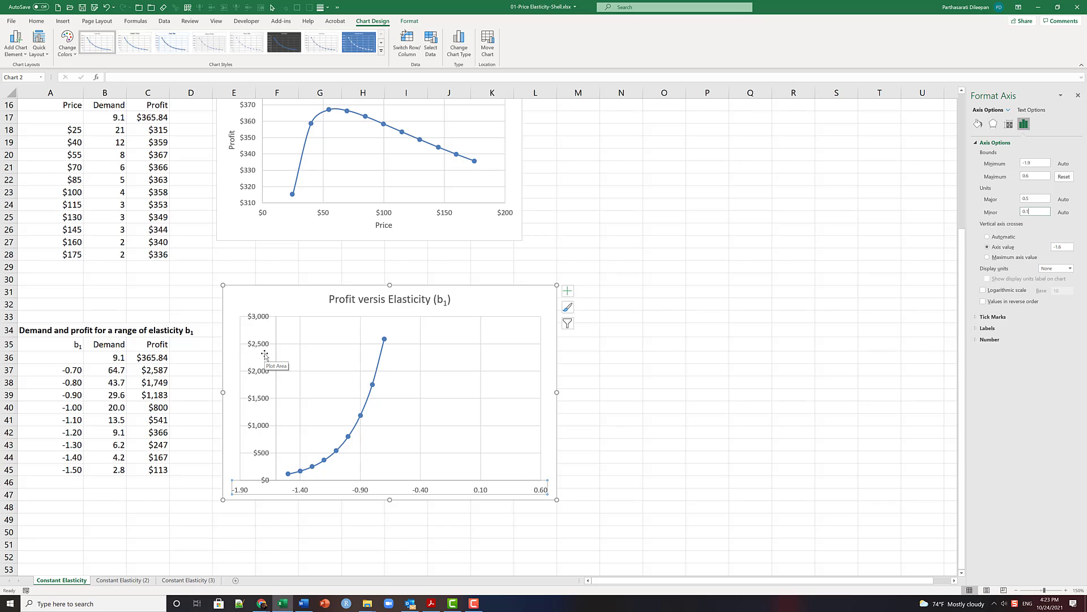
# - Set the elasticity chart's horizontal axis maximum to -0.6 and its major unit to 0.1, and close the axis formatting options
pyautogui.click(991, 180)
pyautogui.click(1036, 198)
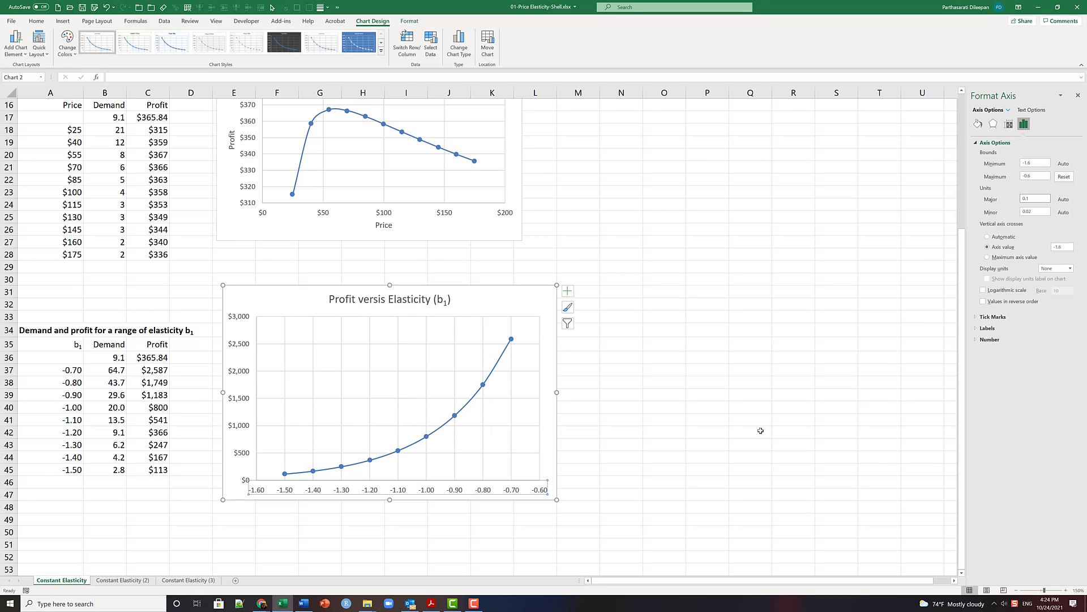
pyautogui.click(1078, 95)
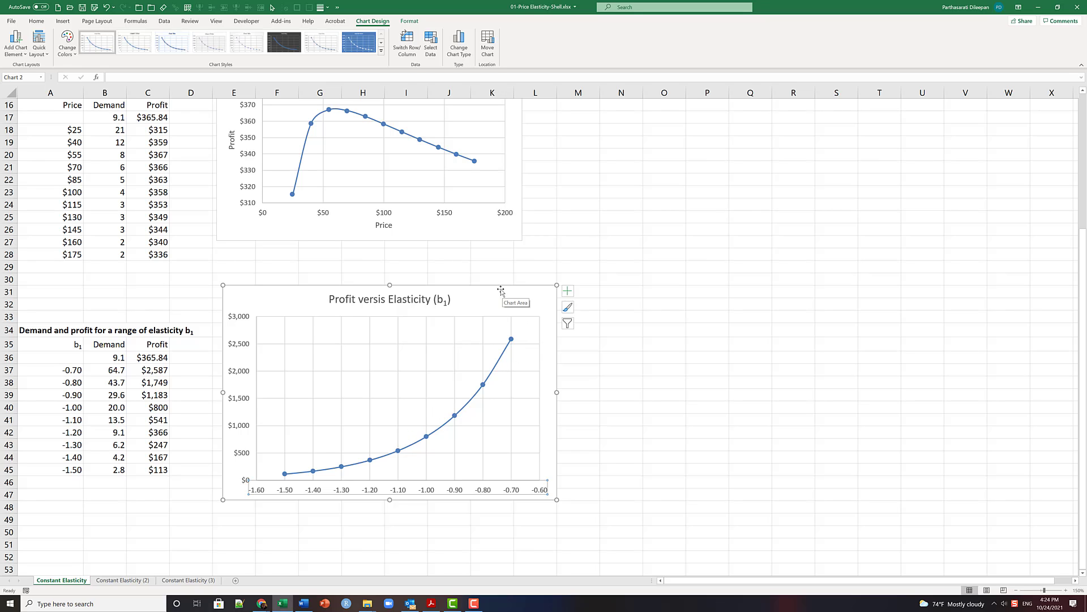
# - Move the elasticity chart down so its upper edge lines up with the elasticity table heading, and deselect it
pyautogui.moveTo(498, 285); pyautogui.dragTo(494, 318)
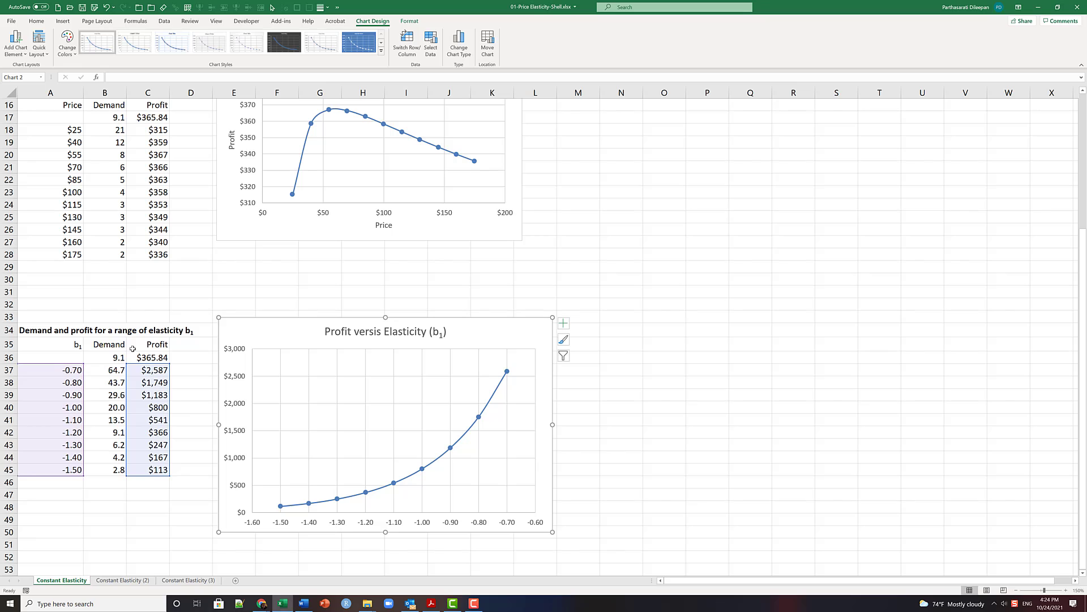
pyautogui.click(175, 283)
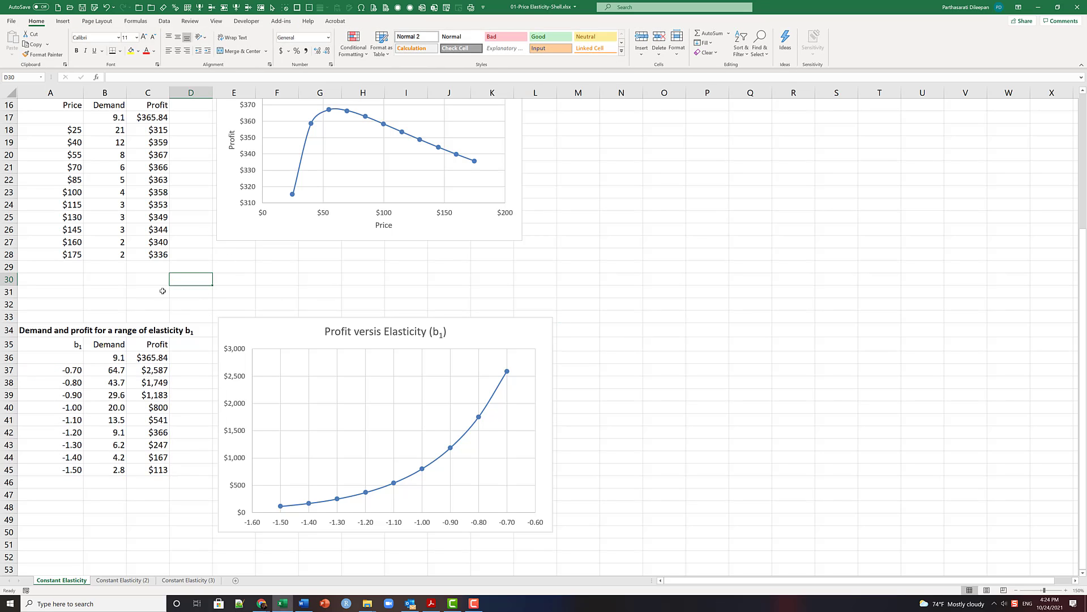
# - Review the pricing model, both data tables and their charts, and select the sheet's title cell A1
pyautogui.scroll(5, 162, 290)
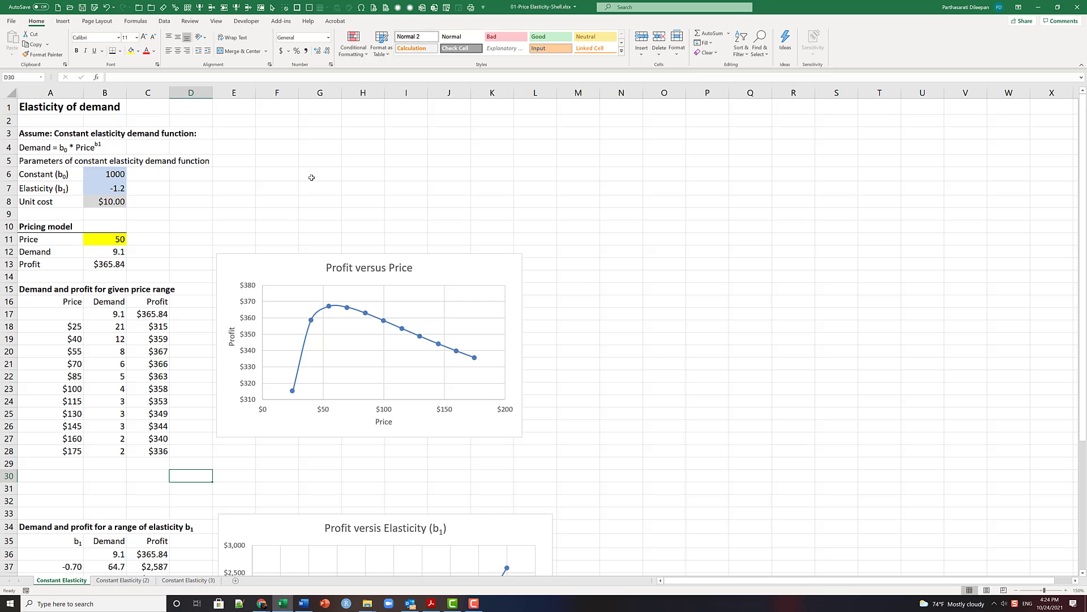
pyautogui.scroll(-5, 311, 175)
pyautogui.scroll(5, 210, 224)
pyautogui.click(28, 109)
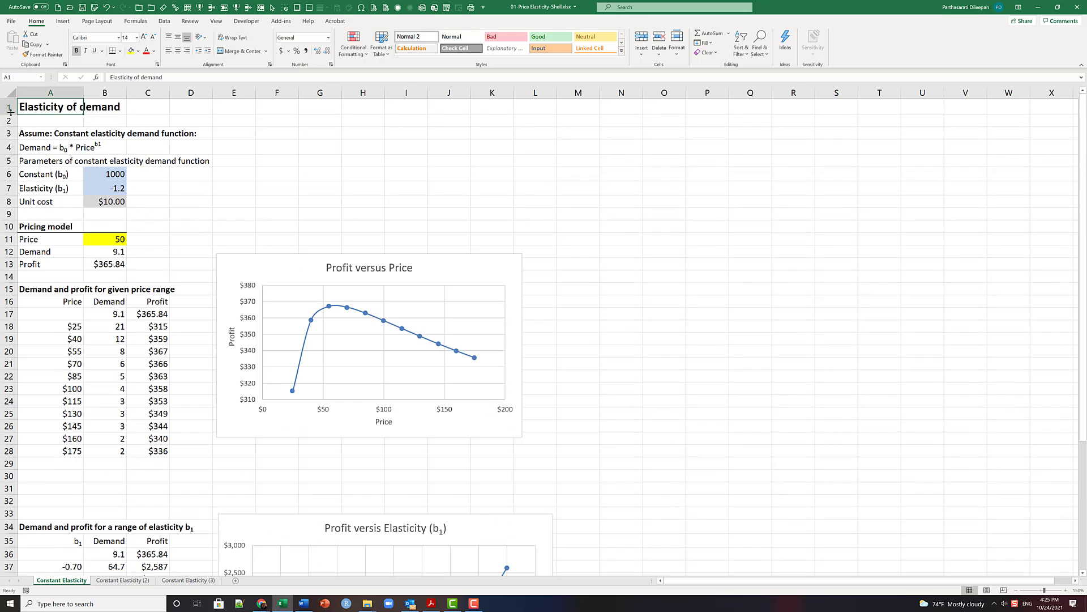